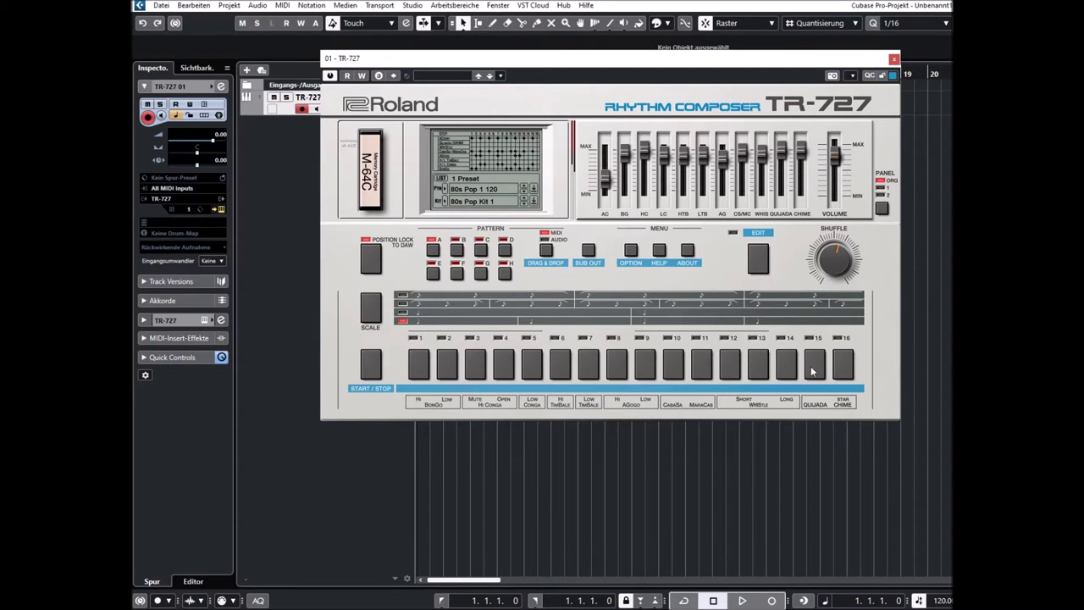
Load the Afrobeats 1 104 preset pattern in the TR-727 and move the plug-in window slightly higher
{"action": "left_click", "coordinate": [472, 194]}
{"action": "mouse_move", "coordinate": [478, 204]}
{"action": "left_click", "coordinate": [607, 202]}
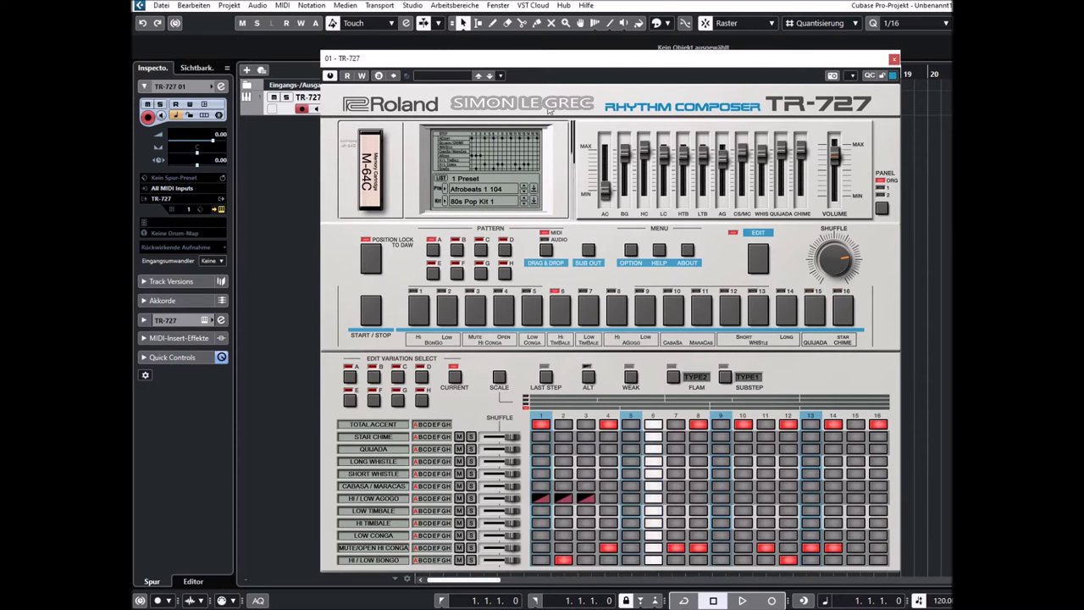
{"action": "left_click_drag", "start_coordinate": [580, 59], "coordinate": [580, 39]}
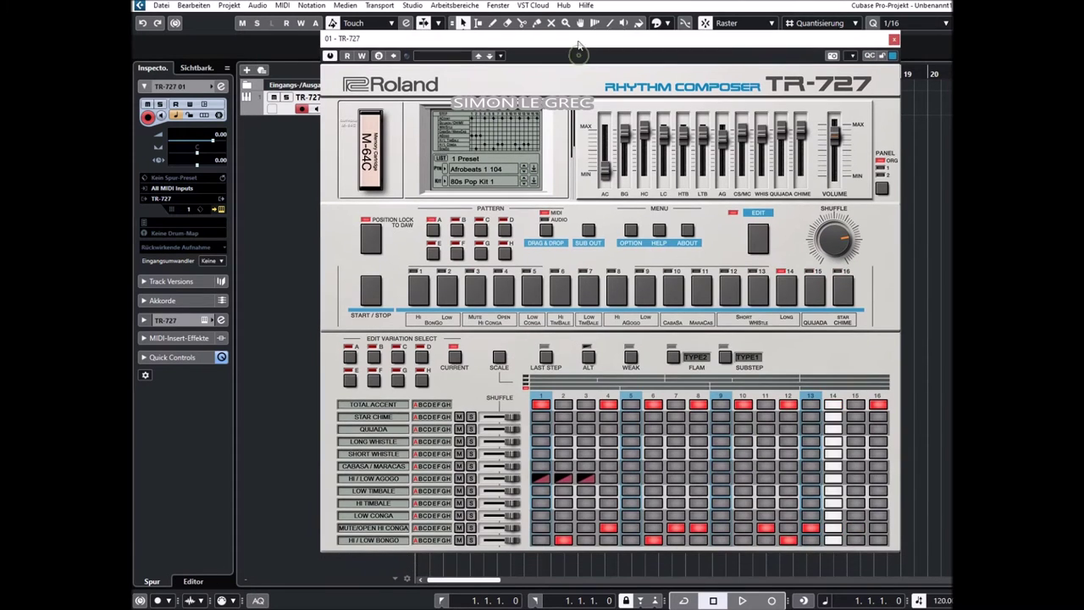
Audition the TR-727 preset patterns in turn, from New Wave 1 120 and Hi-NRG 1 128 through 80s Pop 5 118
{"action": "left_click", "coordinate": [523, 172]}
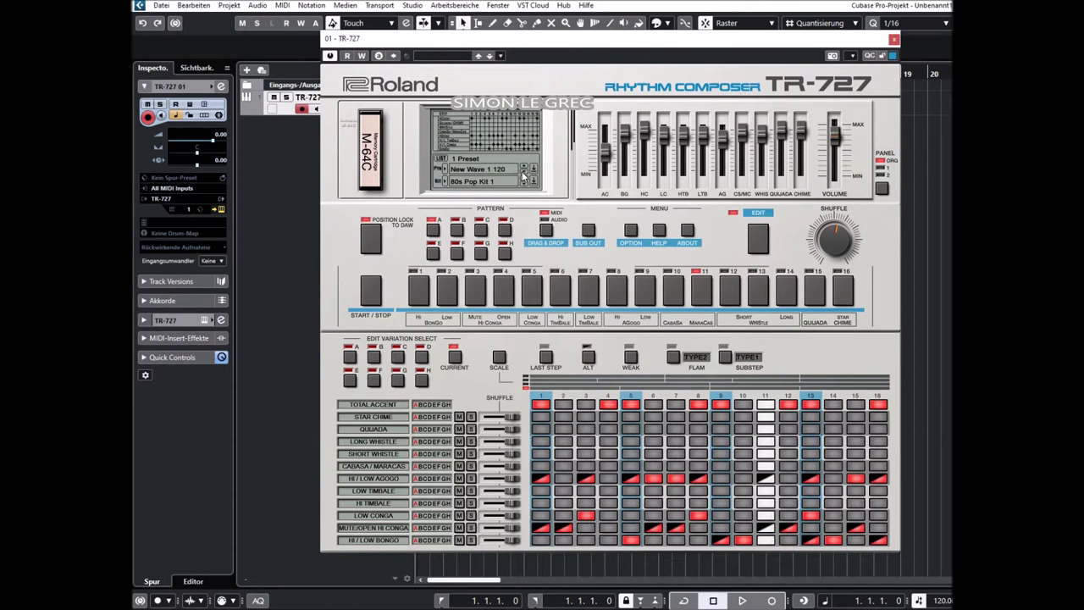
{"action": "mouse_move", "coordinate": [563, 429]}
{"action": "left_mouse_down"}
{"action": "mouse_move", "coordinate": [657, 431]}
{"action": "mouse_move", "coordinate": [569, 431]}
{"action": "mouse_move", "coordinate": [627, 434]}
{"action": "mouse_move", "coordinate": [591, 455]}
{"action": "mouse_move", "coordinate": [661, 454]}
{"action": "mouse_move", "coordinate": [583, 458]}
{"action": "mouse_move", "coordinate": [653, 456]}
{"action": "left_mouse_up"}
{"action": "left_click", "coordinate": [524, 176]}
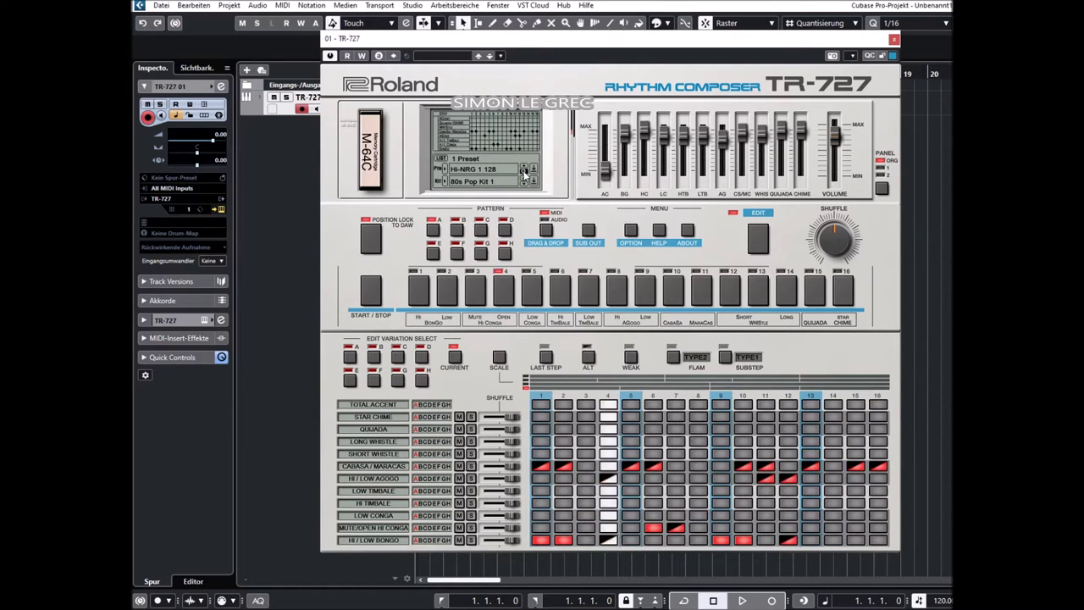
{"action": "left_click", "coordinate": [524, 173]}
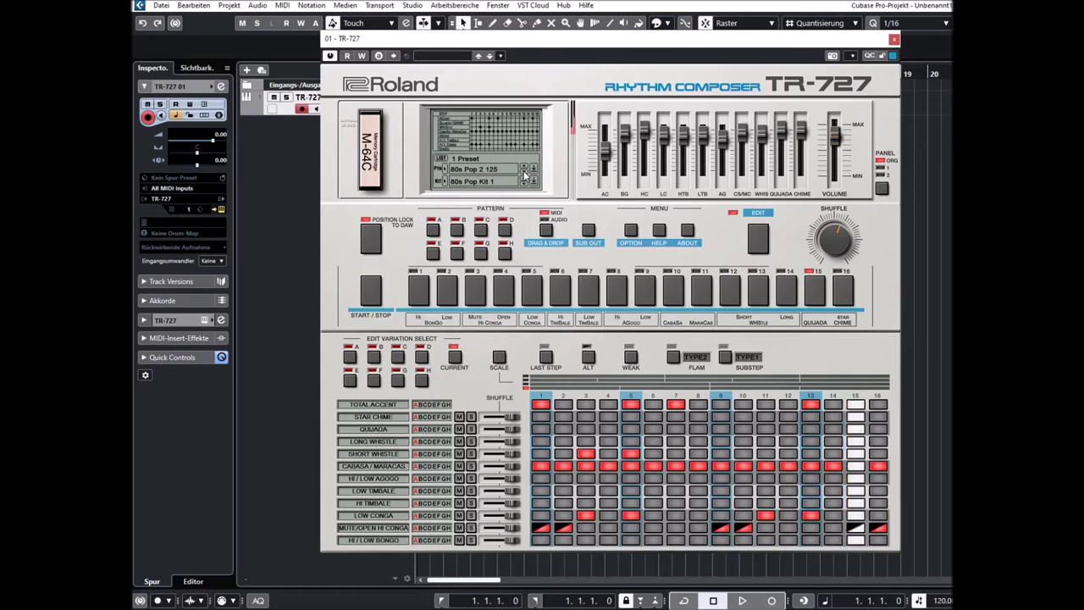
{"action": "left_click", "coordinate": [524, 173]}
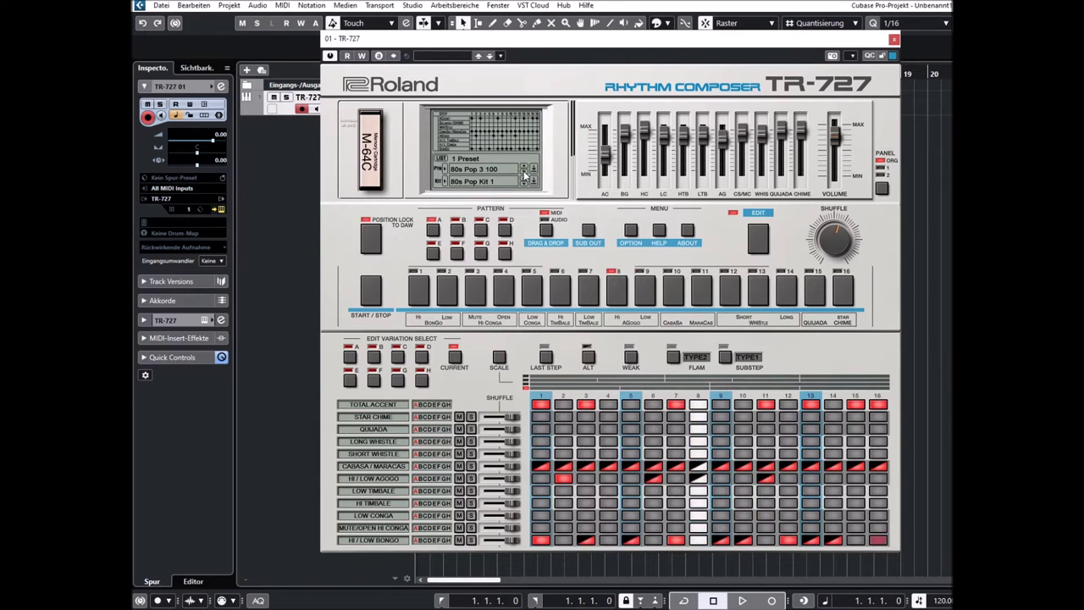
{"action": "left_click", "coordinate": [524, 173]}
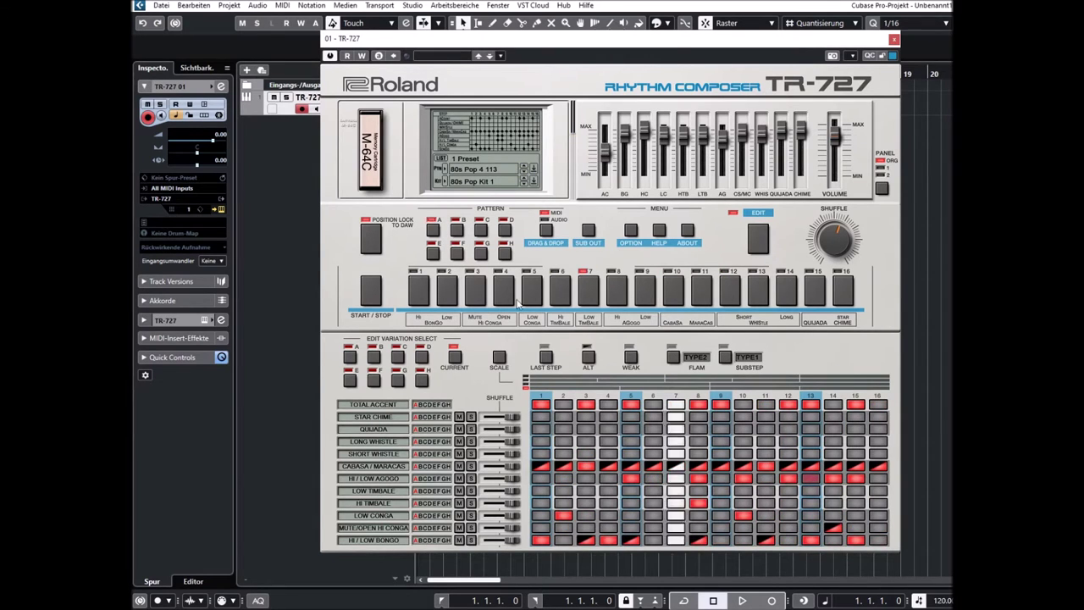
{"action": "left_click", "coordinate": [524, 174]}
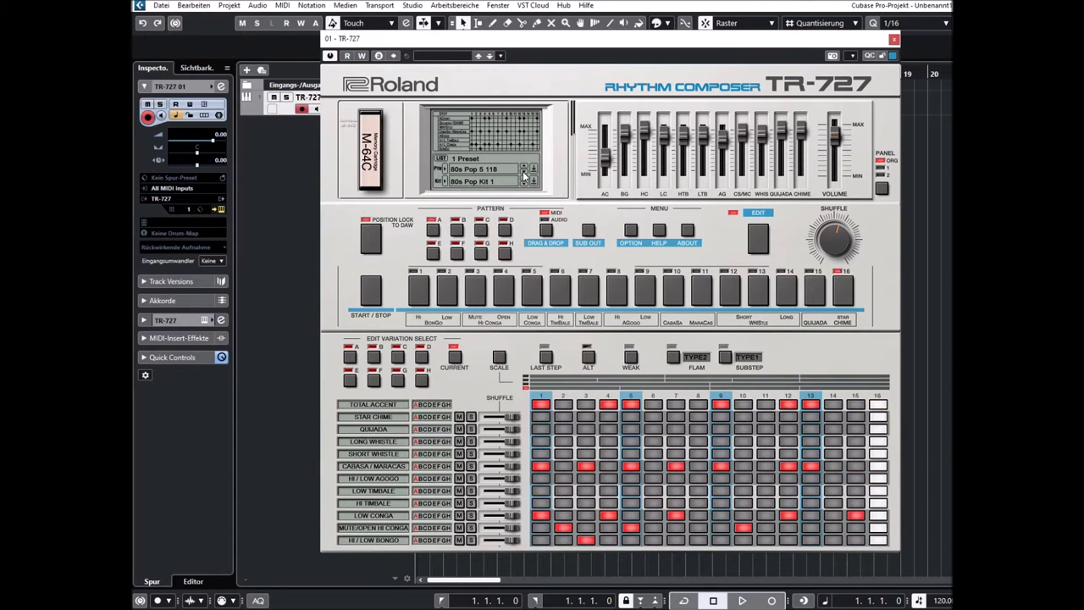
Advance to the 80s Pop 6 117 pattern and audition its variations, including B and C
{"action": "left_click", "coordinate": [524, 173]}
{"action": "left_click", "coordinate": [458, 233]}
{"action": "left_click", "coordinate": [481, 231]}
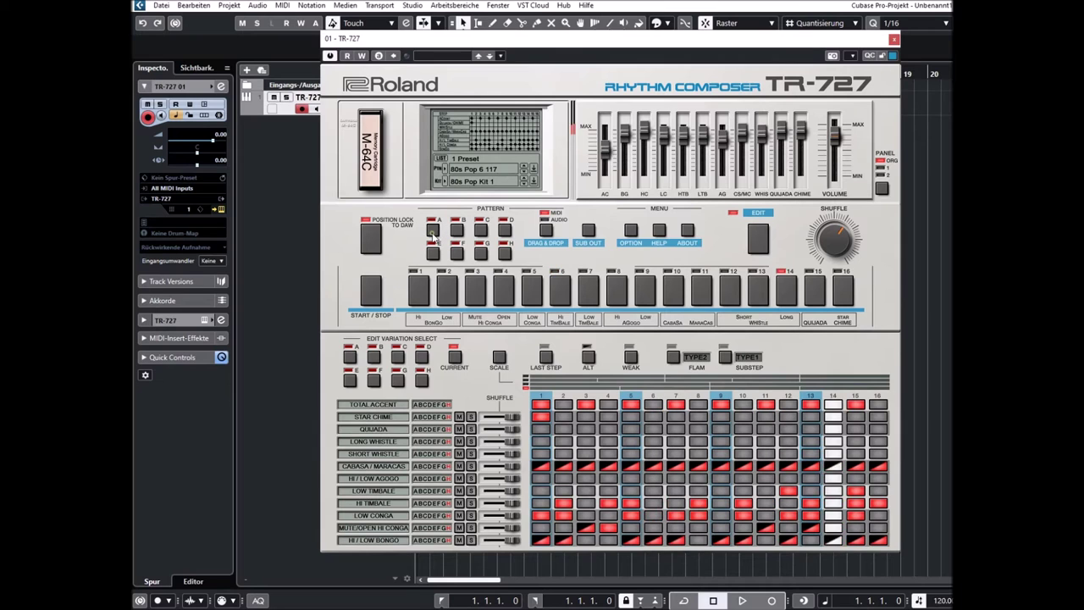
Load New Wave Kit 5 from the 1 Preset bank and advance to the 80s Pop 7 115 pattern
{"action": "left_click", "coordinate": [479, 181]}
{"action": "mouse_move", "coordinate": [475, 210]}
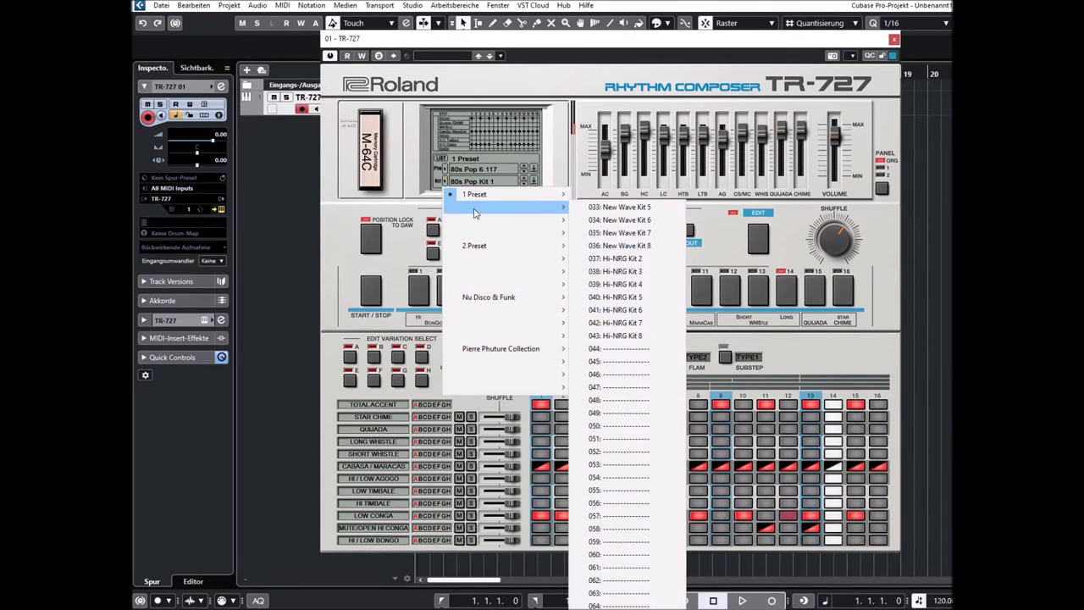
{"action": "left_click", "coordinate": [610, 207]}
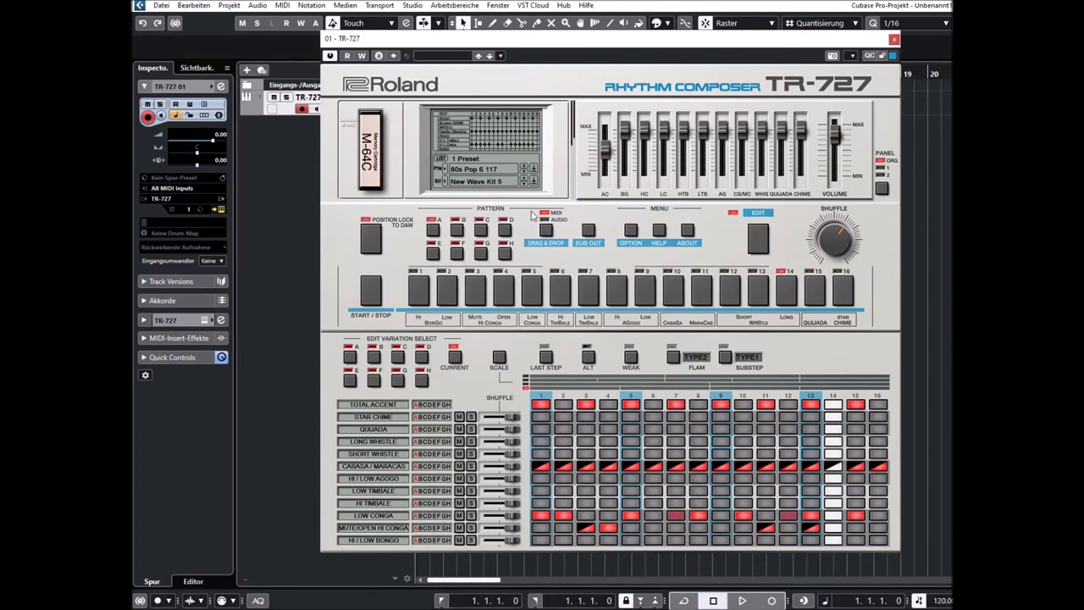
{"action": "left_click", "coordinate": [522, 177]}
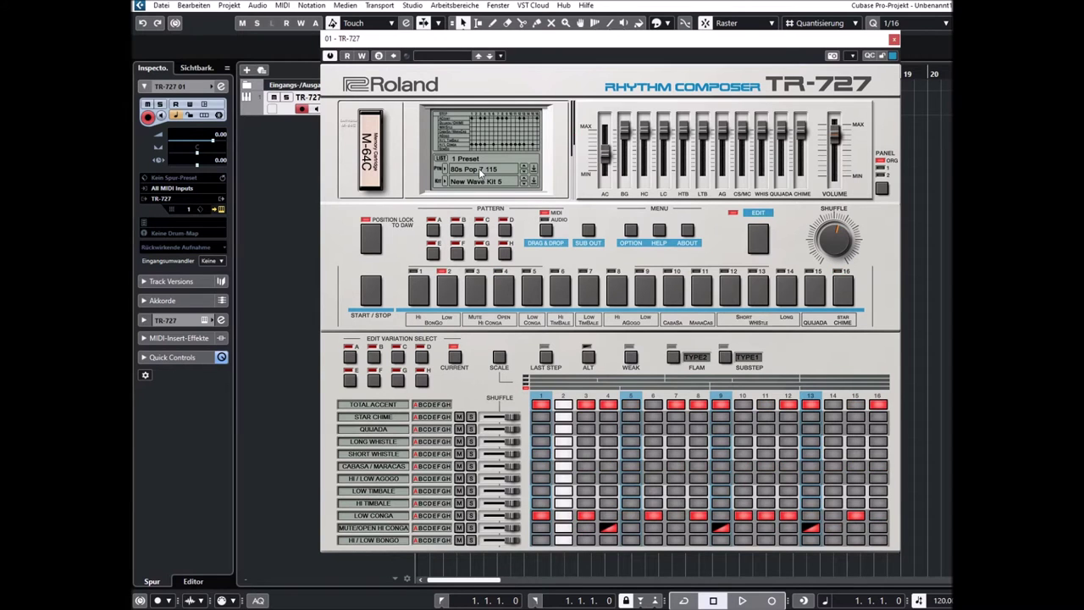
Load the New Wave 5 122 pattern and continue through New Wave 6 123 to New Wave 7 122
{"action": "left_click", "coordinate": [477, 169]}
{"action": "mouse_move", "coordinate": [476, 202]}
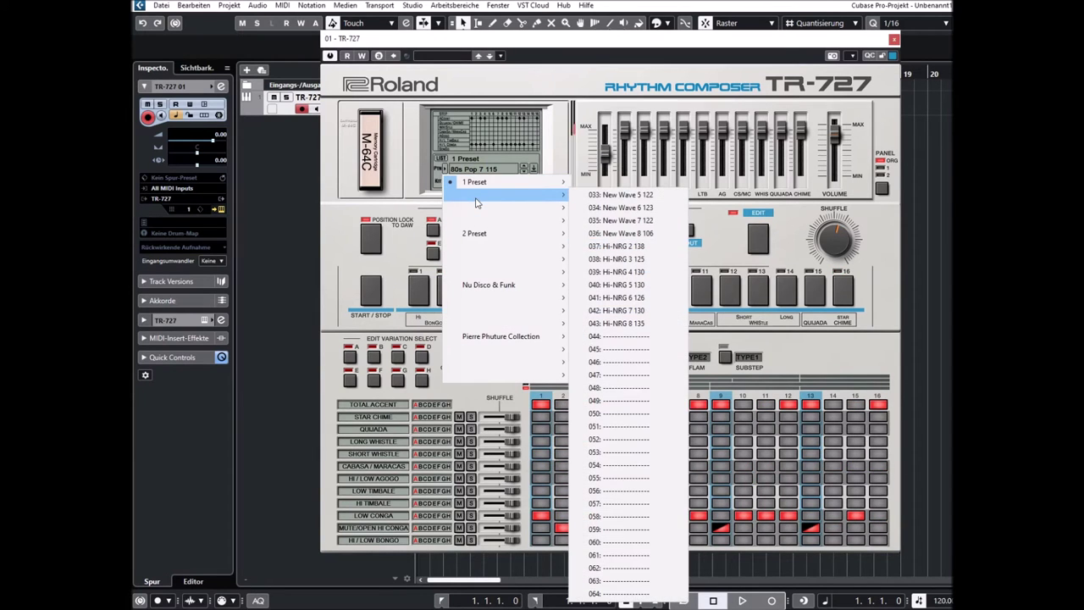
{"action": "left_click", "coordinate": [621, 195]}
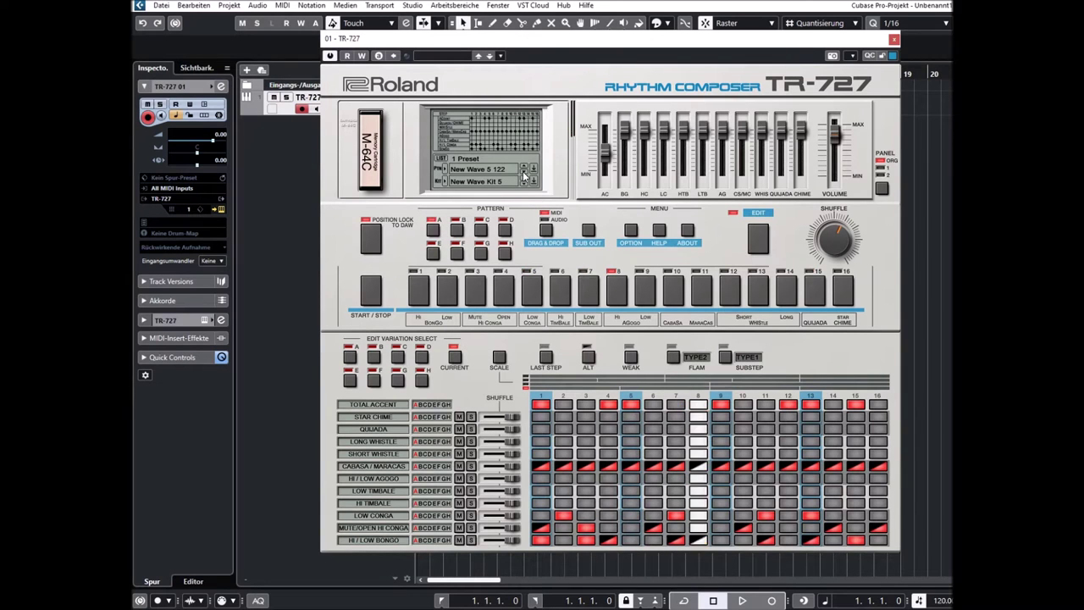
{"action": "left_click", "coordinate": [523, 176]}
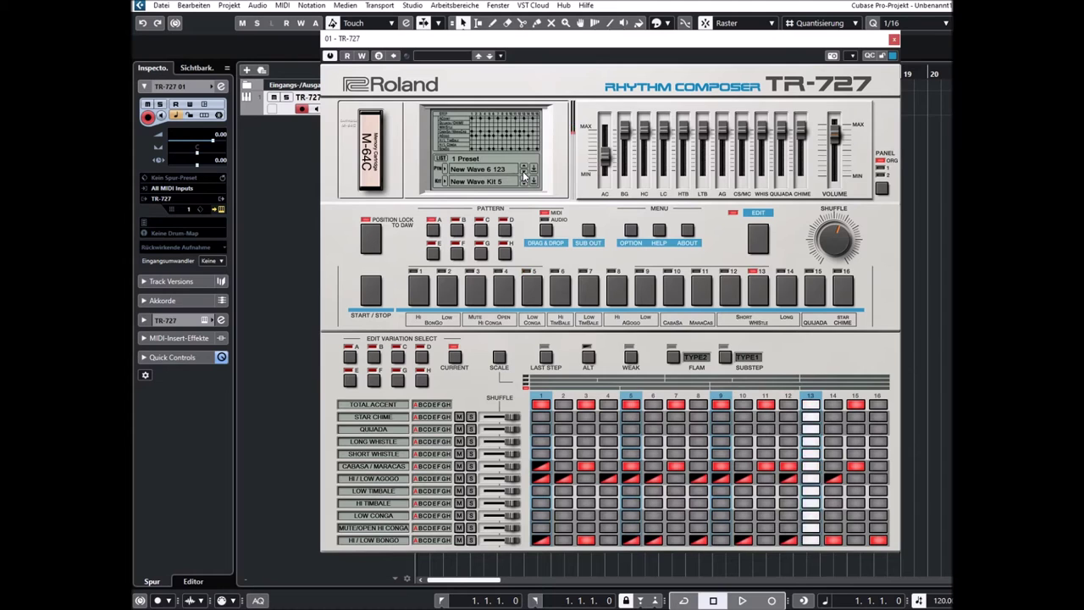
{"action": "left_click", "coordinate": [523, 174]}
Load pattern 727 A-01 from the 2 Preset bank and audition the following patterns up to 727 A-04
{"action": "left_click", "coordinate": [481, 173]}
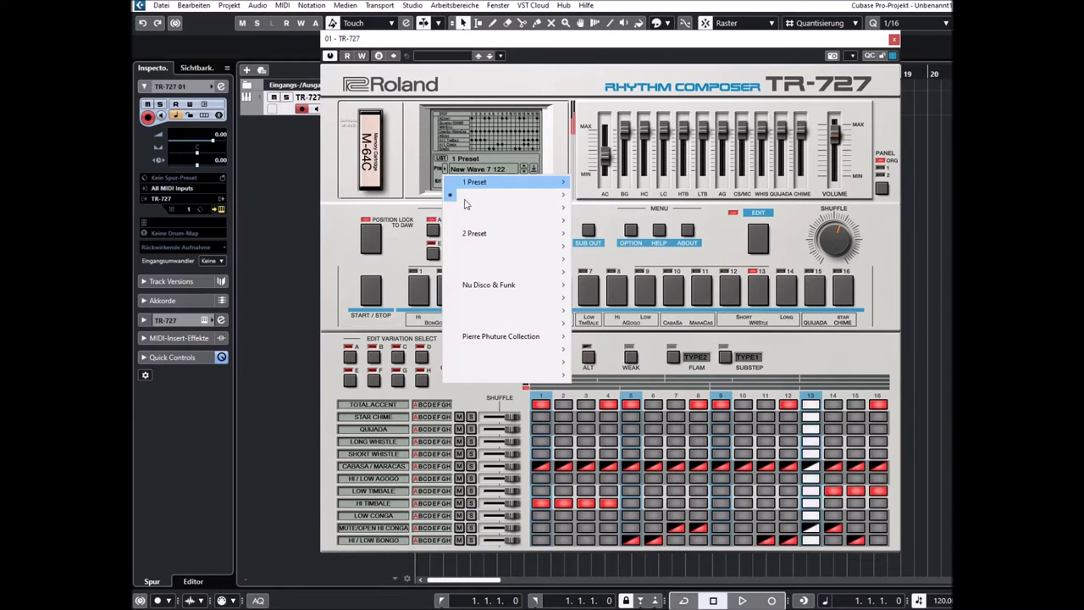
{"action": "mouse_move", "coordinate": [474, 239]}
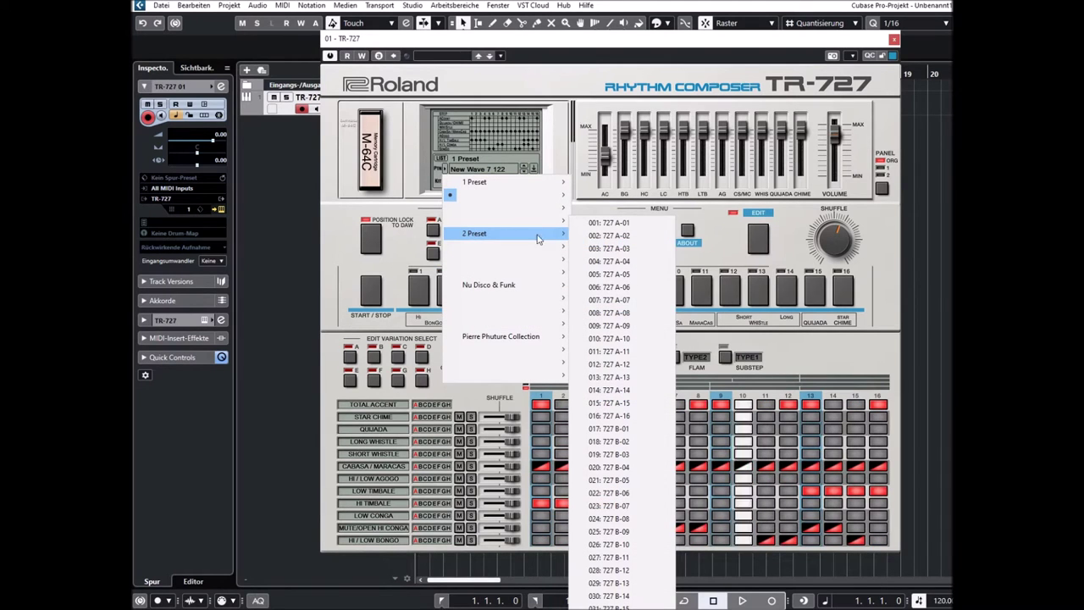
{"action": "left_click", "coordinate": [609, 223]}
{"action": "left_click", "coordinate": [524, 178]}
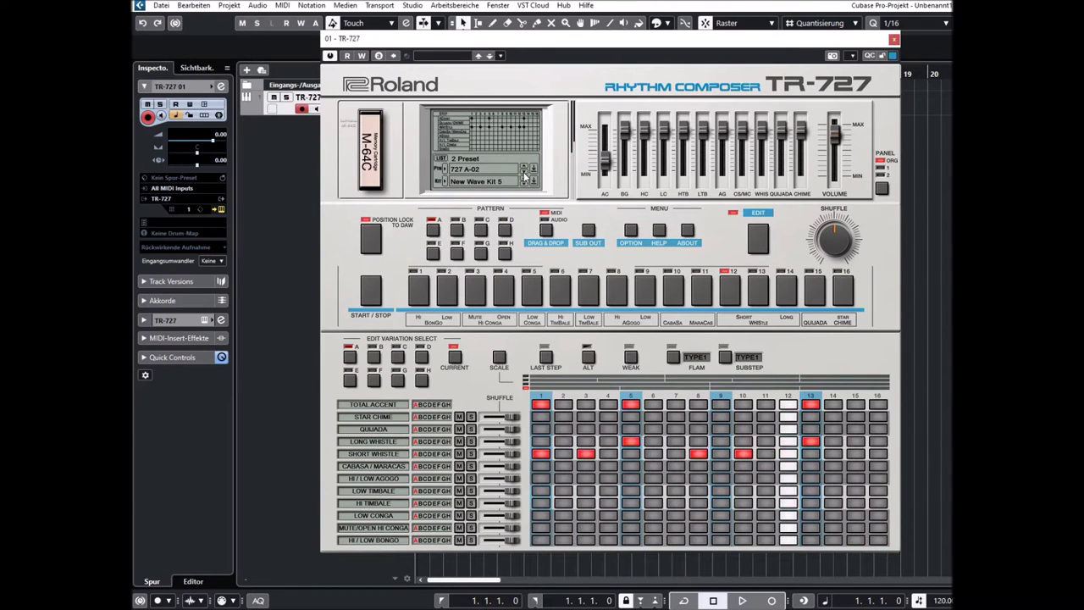
{"action": "left_click", "coordinate": [524, 176]}
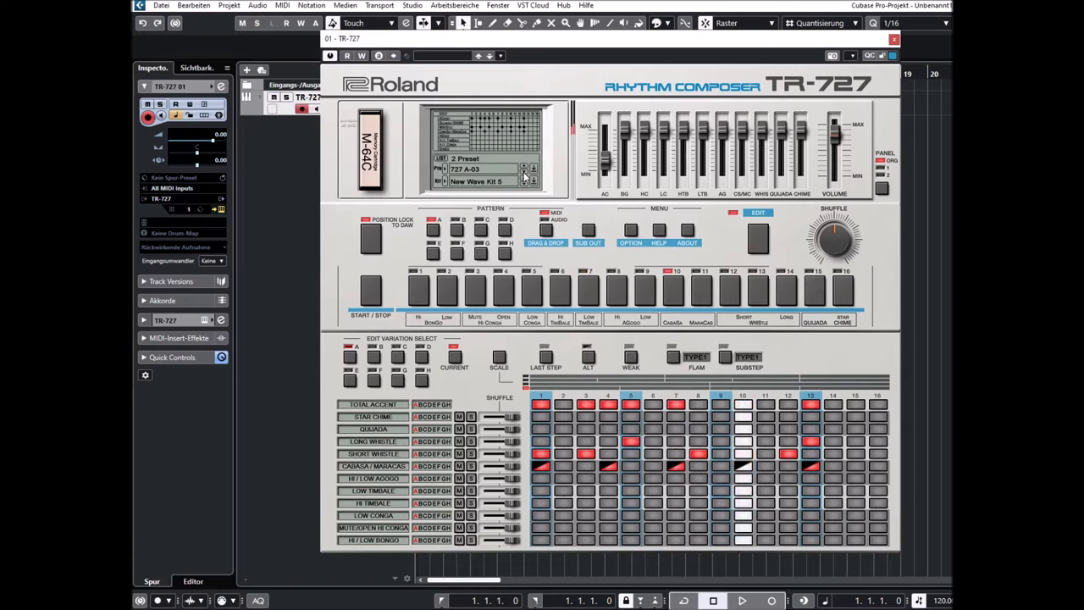
{"action": "left_click", "coordinate": [525, 177]}
Load the Beat 01 pattern from the Nu Disco & Funk bank and advance to the following pattern
{"action": "left_click", "coordinate": [470, 173]}
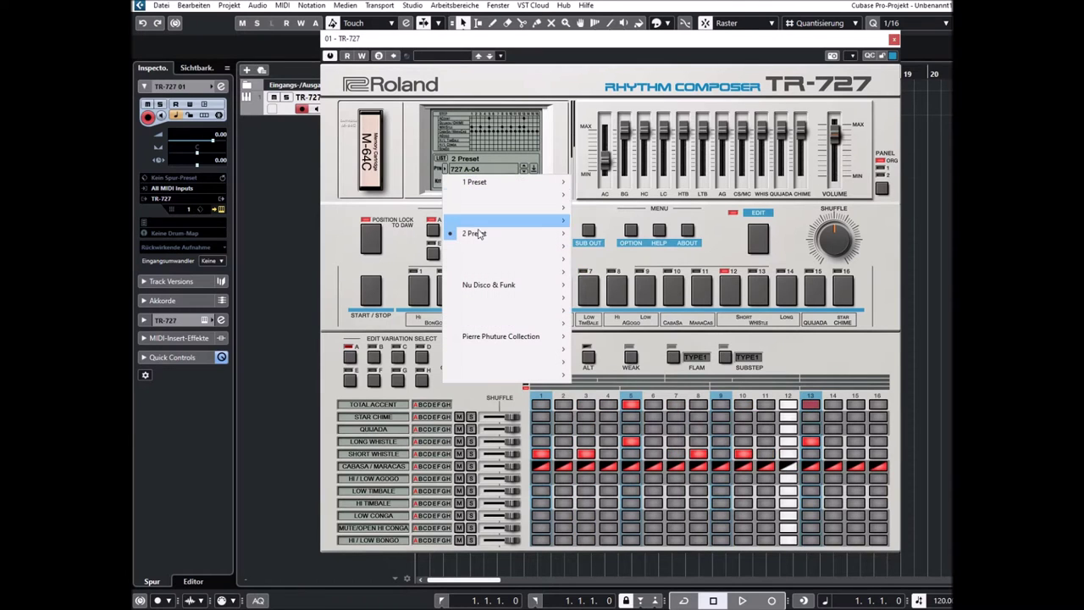
{"action": "mouse_move", "coordinate": [498, 284]}
{"action": "left_click", "coordinate": [606, 222]}
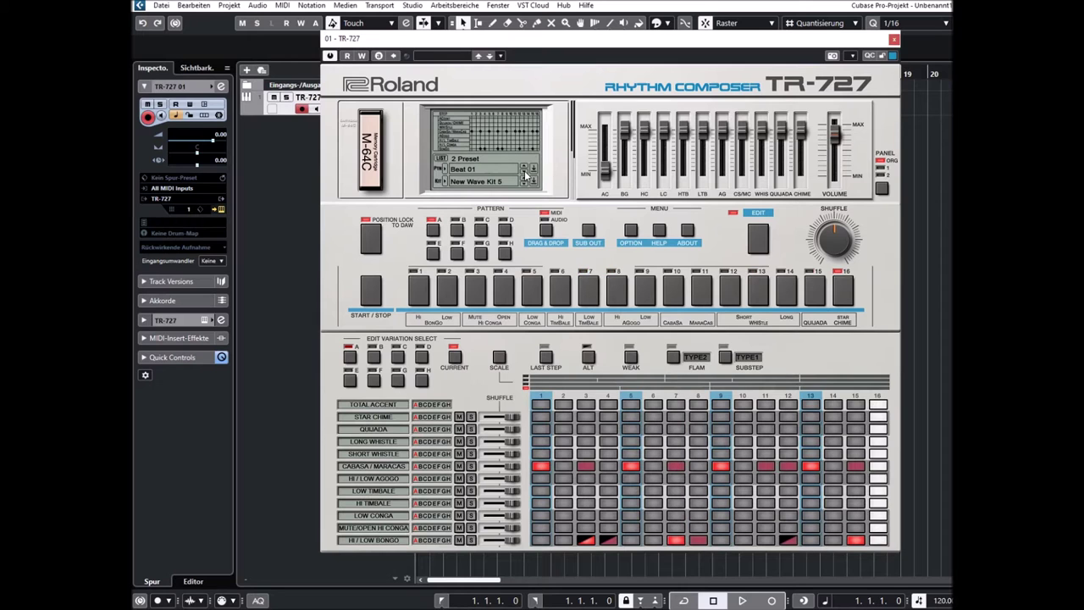
{"action": "left_click", "coordinate": [526, 174]}
Change the TR-727 kit to 80s Pop Kit 1
{"action": "left_click", "coordinate": [475, 185]}
{"action": "mouse_move", "coordinate": [474, 194]}
{"action": "left_click", "coordinate": [611, 195]}
Audition the Nu Disco & Funk patterns one after another up to Beat 06
{"action": "left_click", "coordinate": [524, 173]}
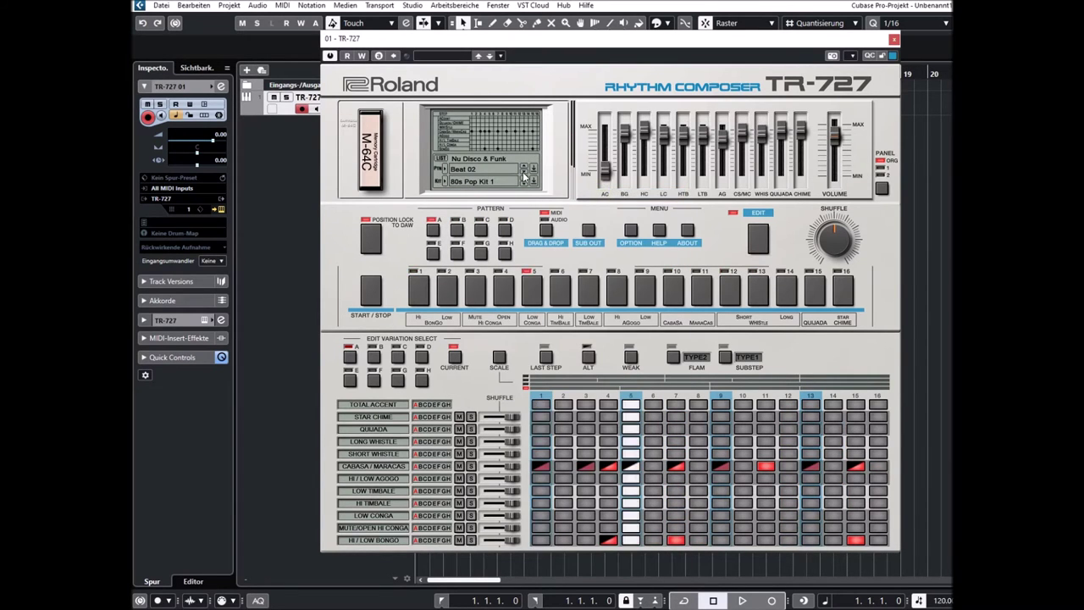
{"action": "left_click", "coordinate": [523, 174]}
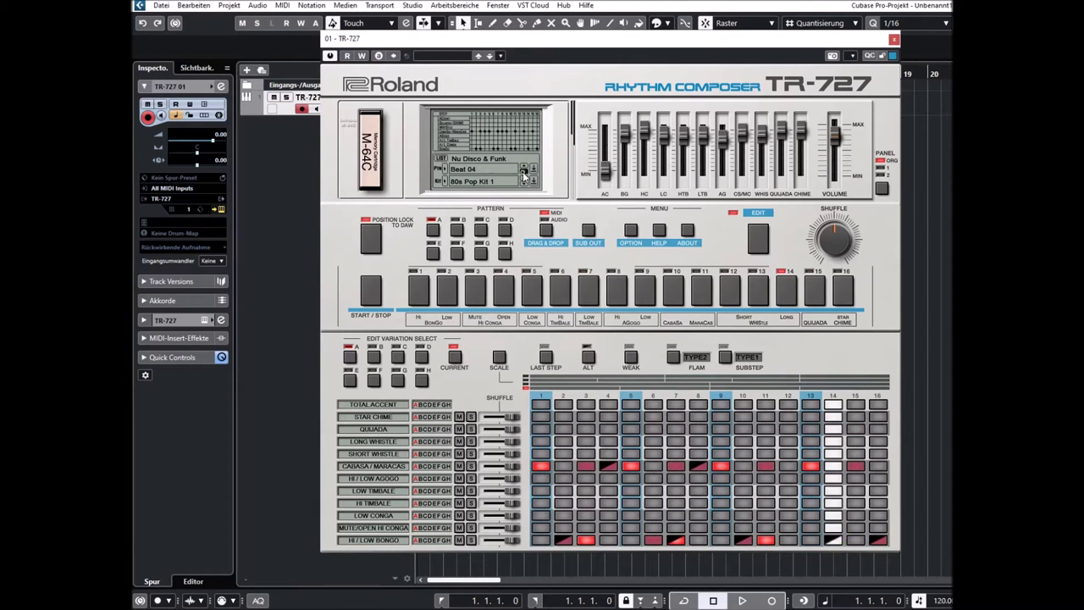
{"action": "left_click", "coordinate": [523, 174]}
{"action": "left_click", "coordinate": [523, 173]}
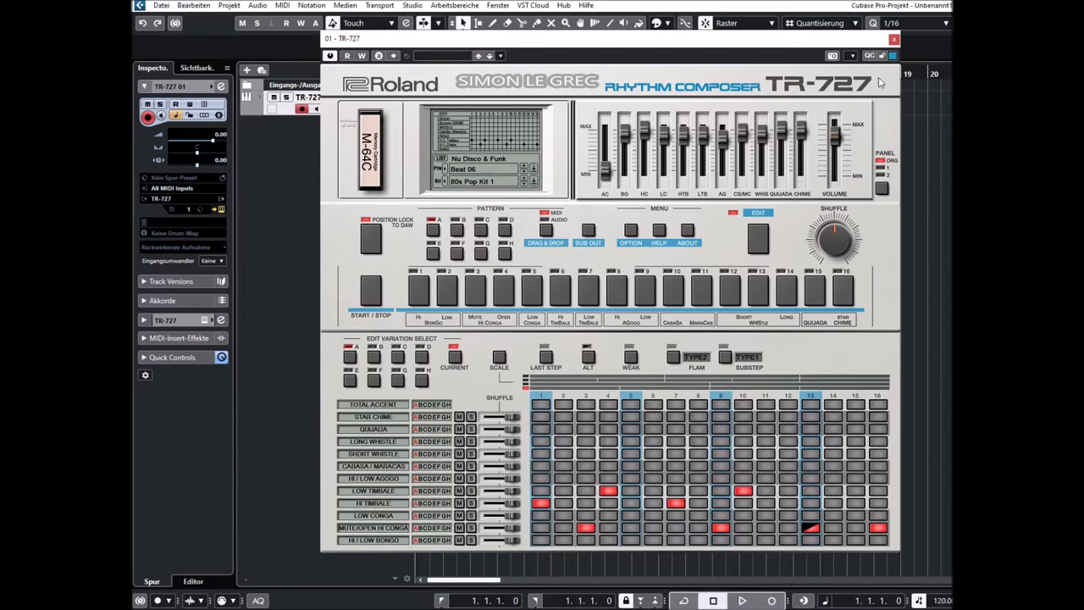
Close the TR-727 window and add a new instrument track with the TR-707
{"action": "left_click", "coordinate": [893, 40]}
{"action": "right_click", "coordinate": [314, 138]}
{"action": "left_click", "coordinate": [377, 156]}
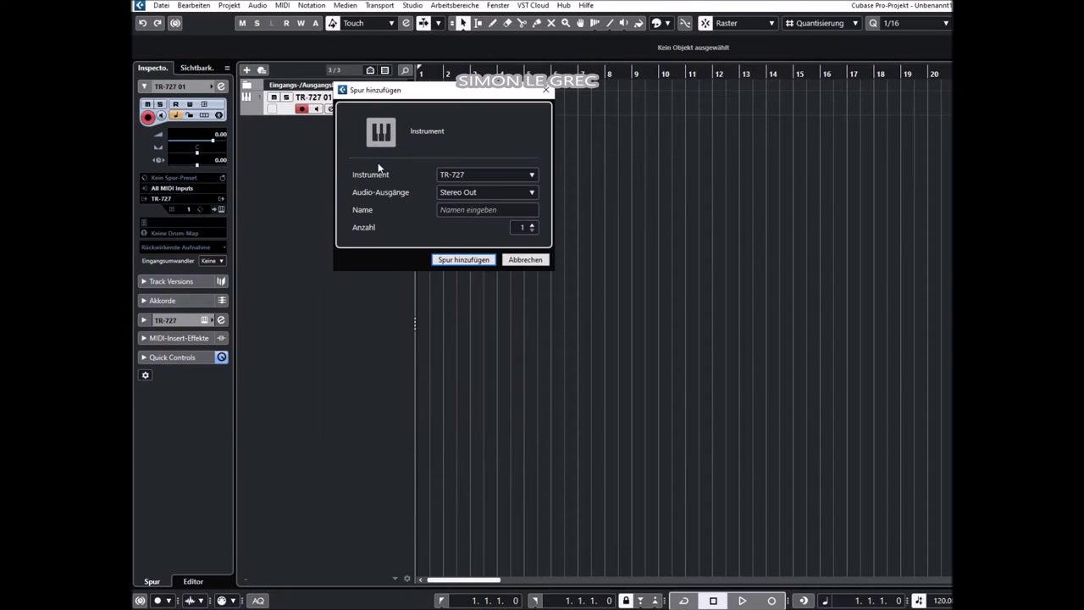
{"action": "left_click", "coordinate": [459, 175]}
{"action": "left_click", "coordinate": [398, 393]}
{"action": "left_click", "coordinate": [449, 260]}
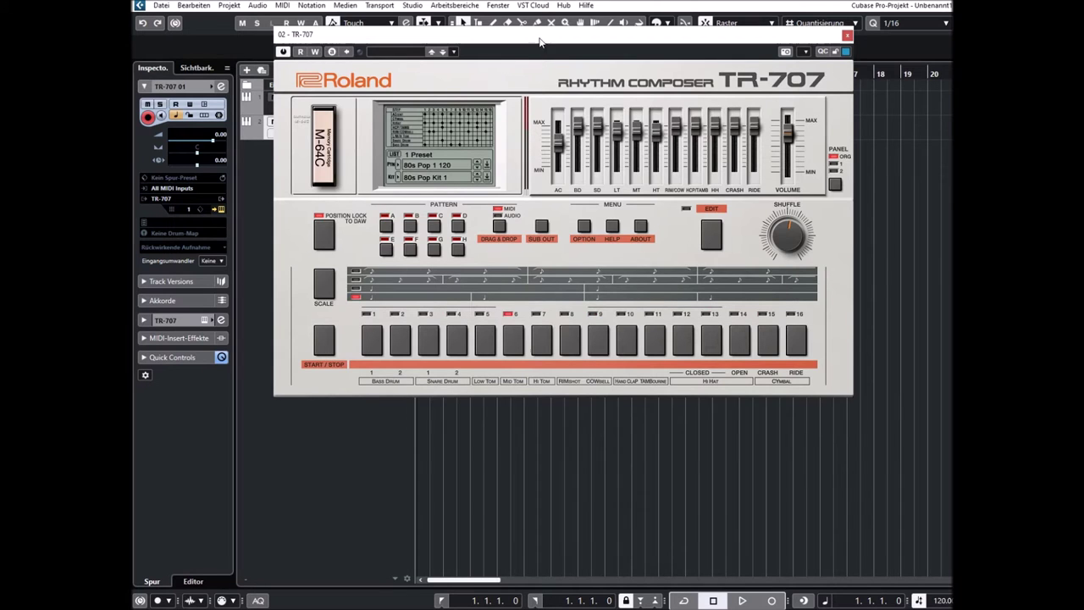
Move the TR-707 window higher and add ride cymbal hits to the 80s Pop 1 120 pattern, including steps 3 and 7
{"action": "left_click_drag", "start_coordinate": [539, 38], "coordinate": [546, 25]}
{"action": "left_click", "coordinate": [457, 106]}
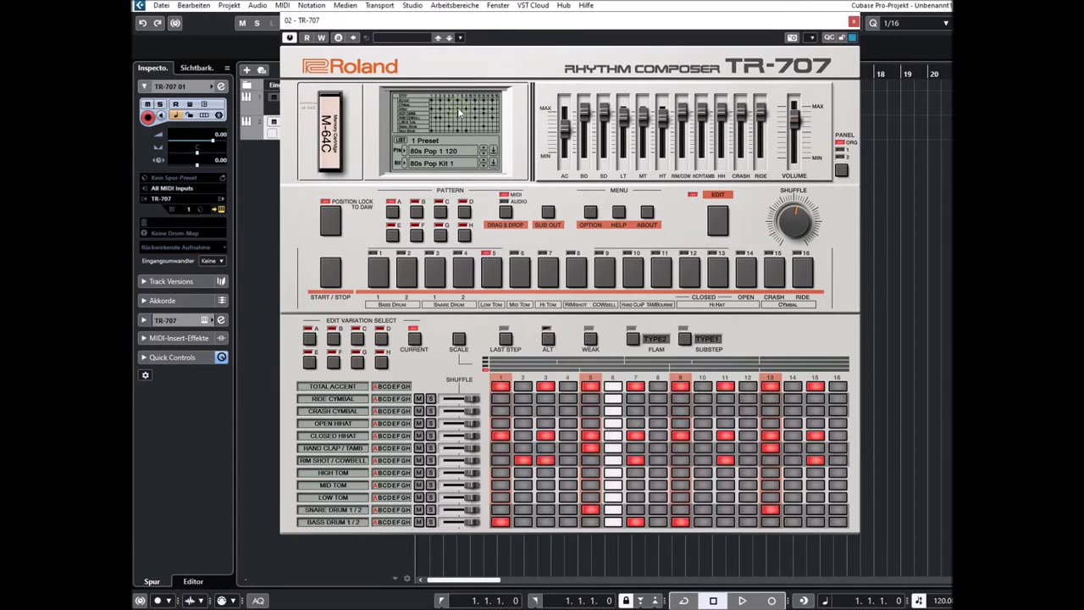
{"action": "left_click", "coordinate": [545, 410]}
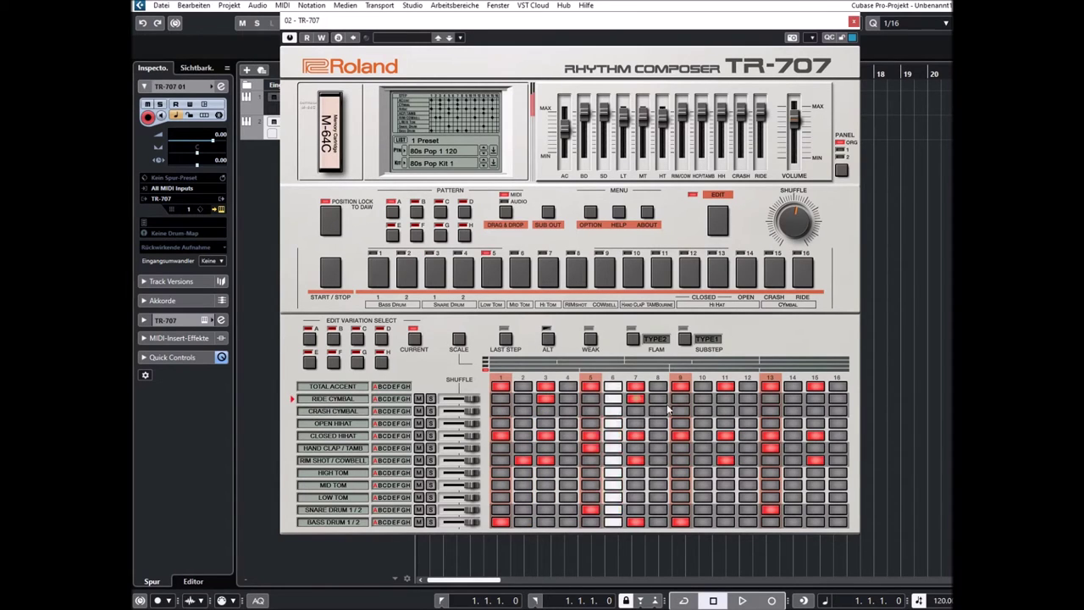
{"action": "left_click", "coordinate": [746, 398]}
Load the House 1 125 pattern in the TR-707 and audition its variations B, C, F and H
{"action": "left_click", "coordinate": [484, 155]}
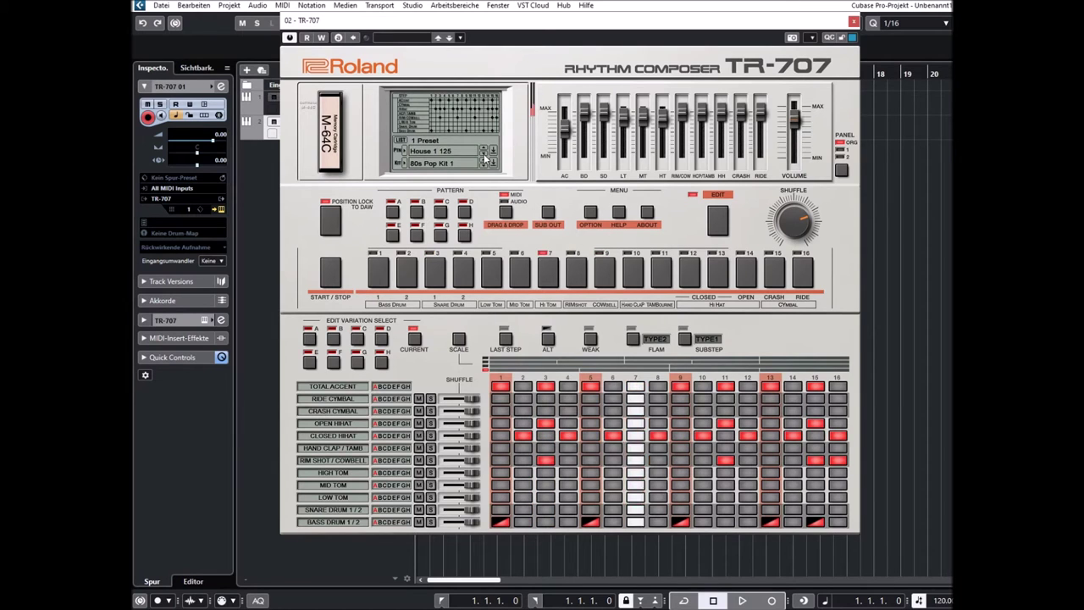
{"action": "left_click", "coordinate": [417, 214]}
{"action": "left_click", "coordinate": [441, 214]}
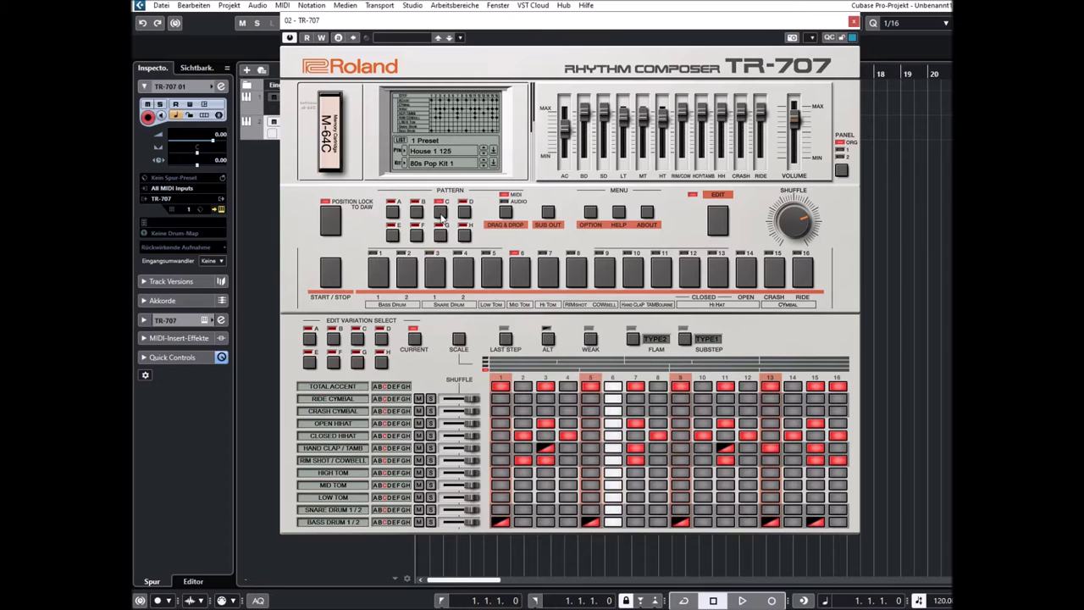
{"action": "left_click", "coordinate": [417, 236]}
{"action": "left_click", "coordinate": [464, 236]}
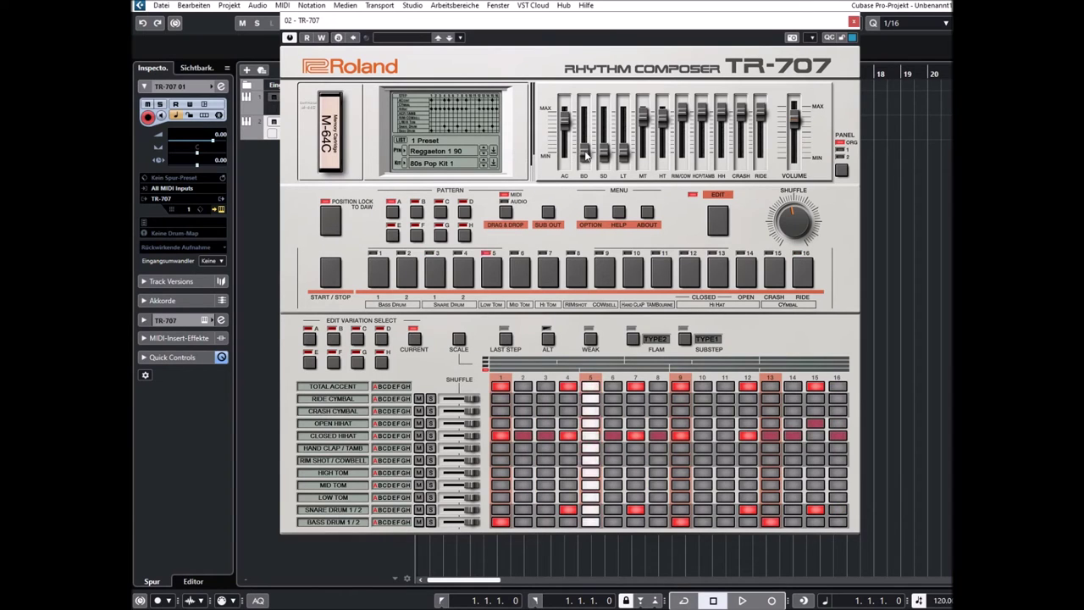
Raise the bass drum and snare drum level faders in the Reggaeton 1 90 pattern
{"action": "left_click_drag", "start_coordinate": [584, 153], "coordinate": [607, 217]}
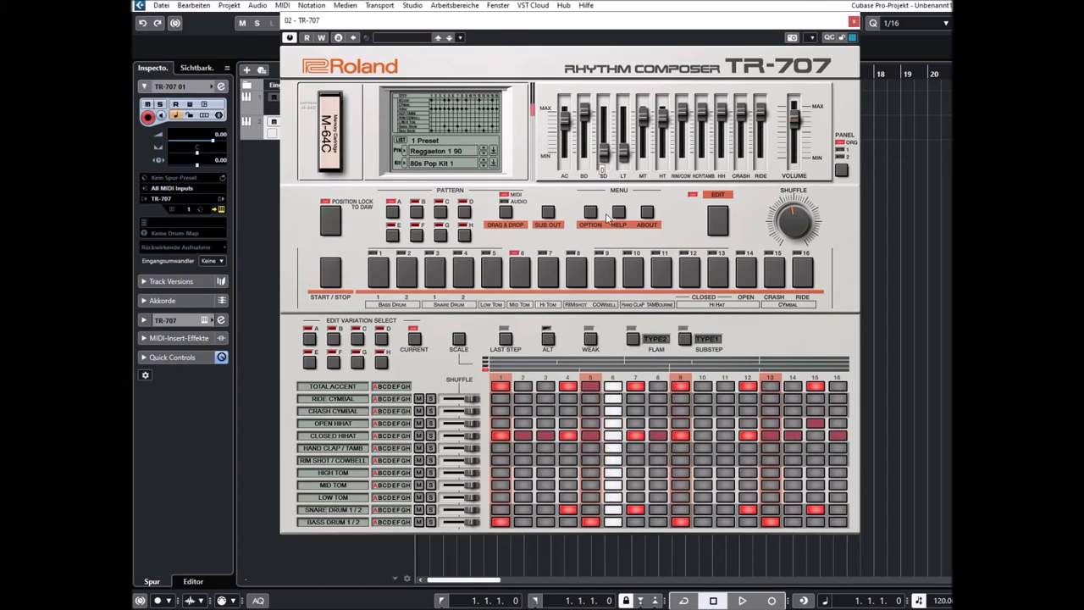
{"action": "left_click_drag", "start_coordinate": [604, 151], "coordinate": [623, 114]}
Load the Afrobeats 1 104 pattern, audition its variations C, F and H, and return to variation A
{"action": "left_click", "coordinate": [484, 155]}
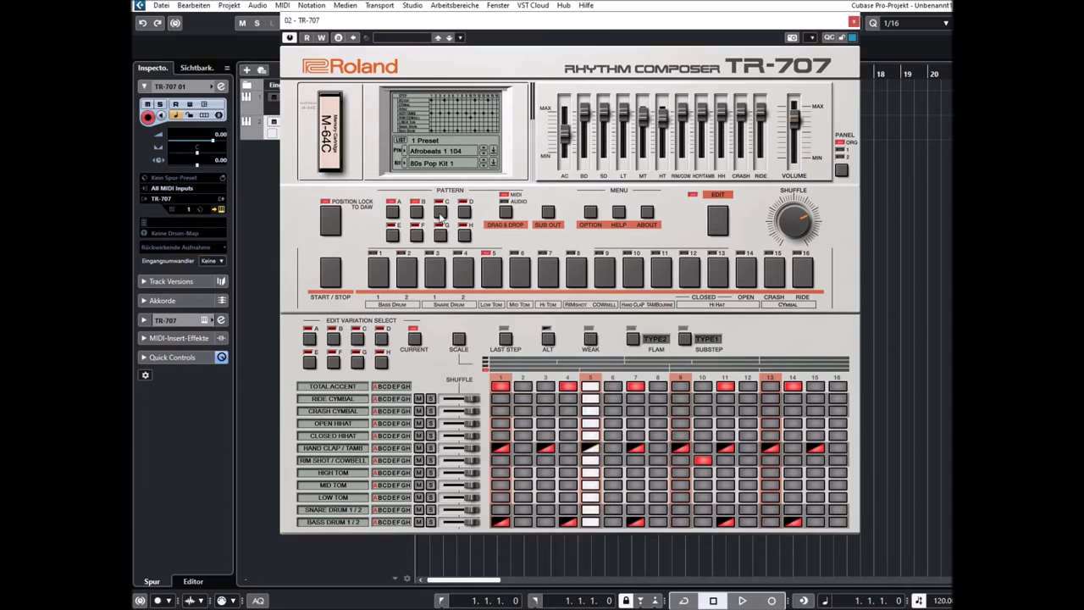
{"action": "left_click", "coordinate": [440, 215]}
{"action": "left_click", "coordinate": [415, 236]}
{"action": "left_click", "coordinate": [464, 236]}
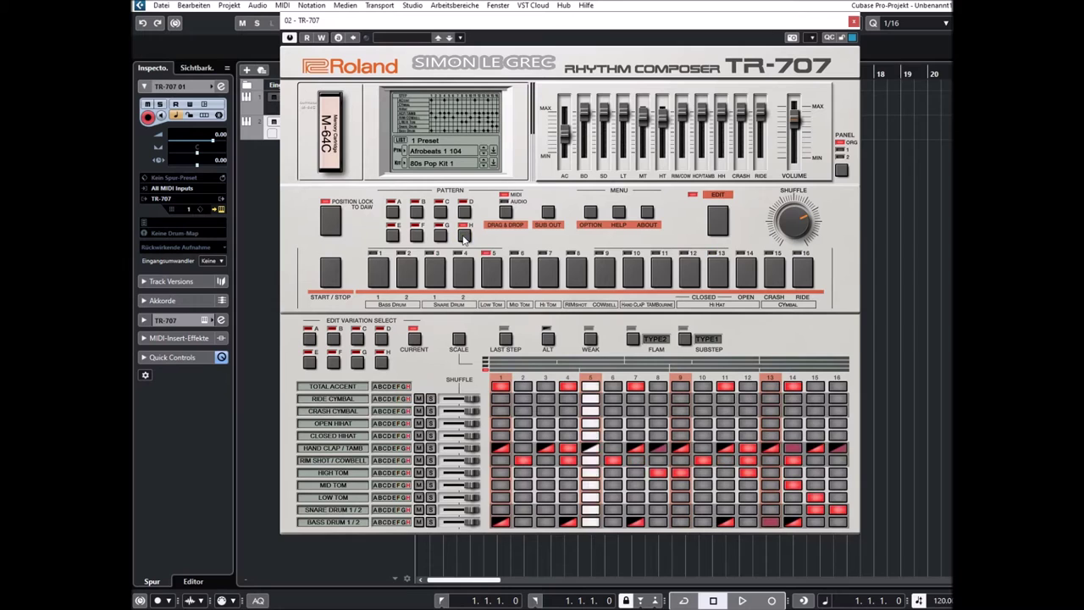
{"action": "left_click", "coordinate": [394, 213]}
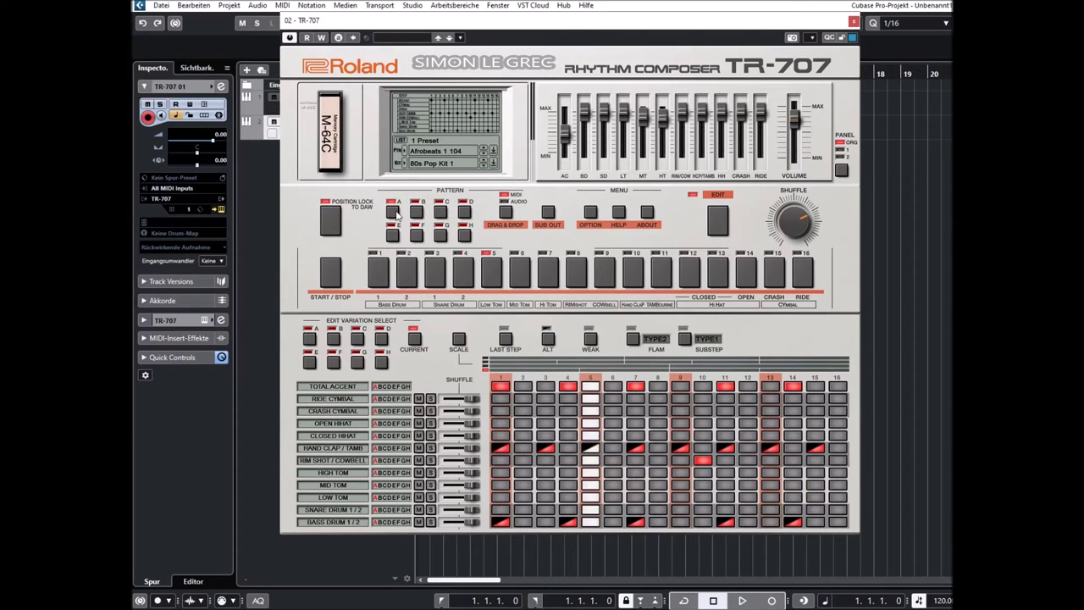
Load the New Wave 1 120 pattern, browse the other pattern banks, and load 80s Pop 3 100 from the 1 Preset bank
{"action": "left_click", "coordinate": [485, 150]}
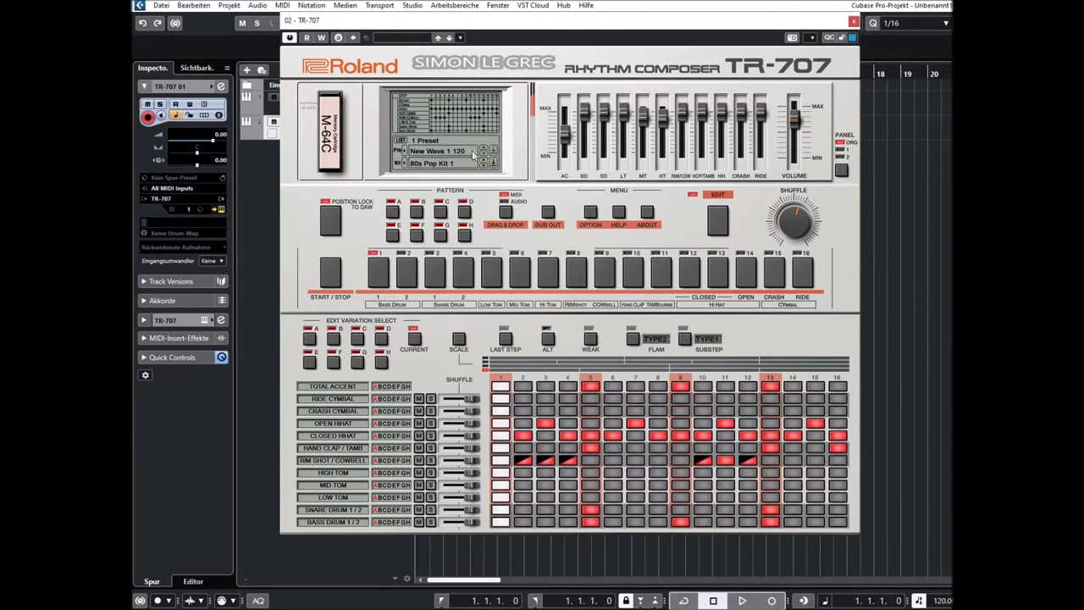
{"action": "left_click", "coordinate": [438, 151]}
{"action": "mouse_move", "coordinate": [446, 170]}
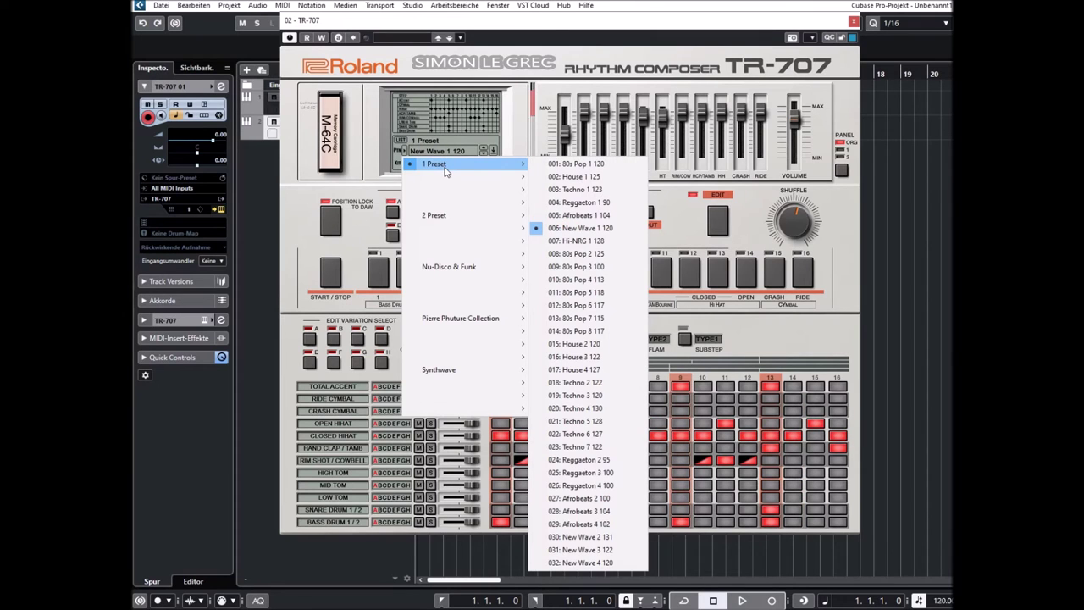
{"action": "mouse_move", "coordinate": [486, 204]}
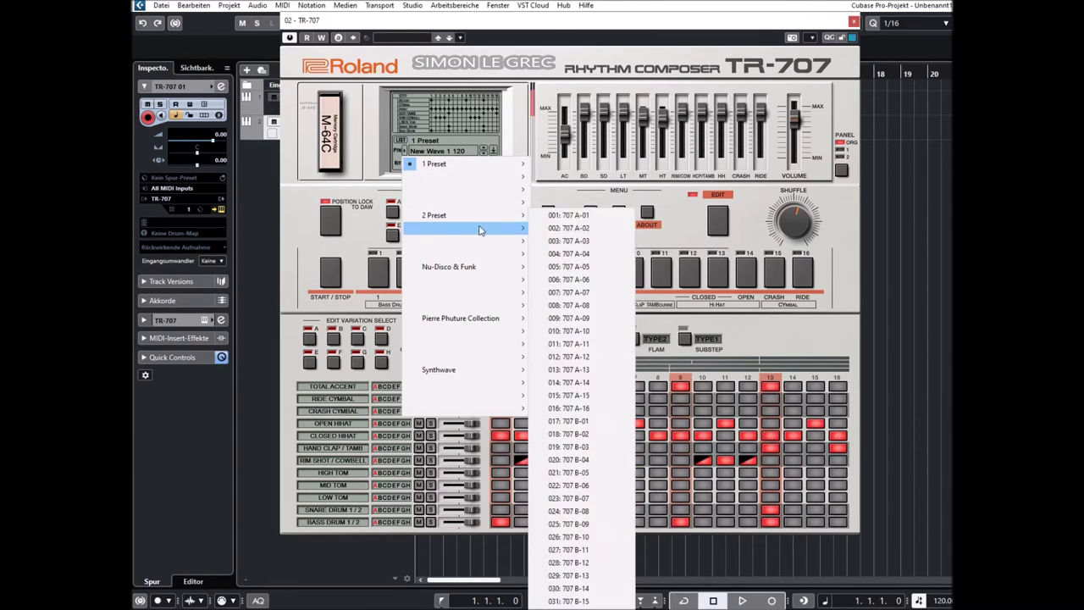
{"action": "mouse_move", "coordinate": [473, 269]}
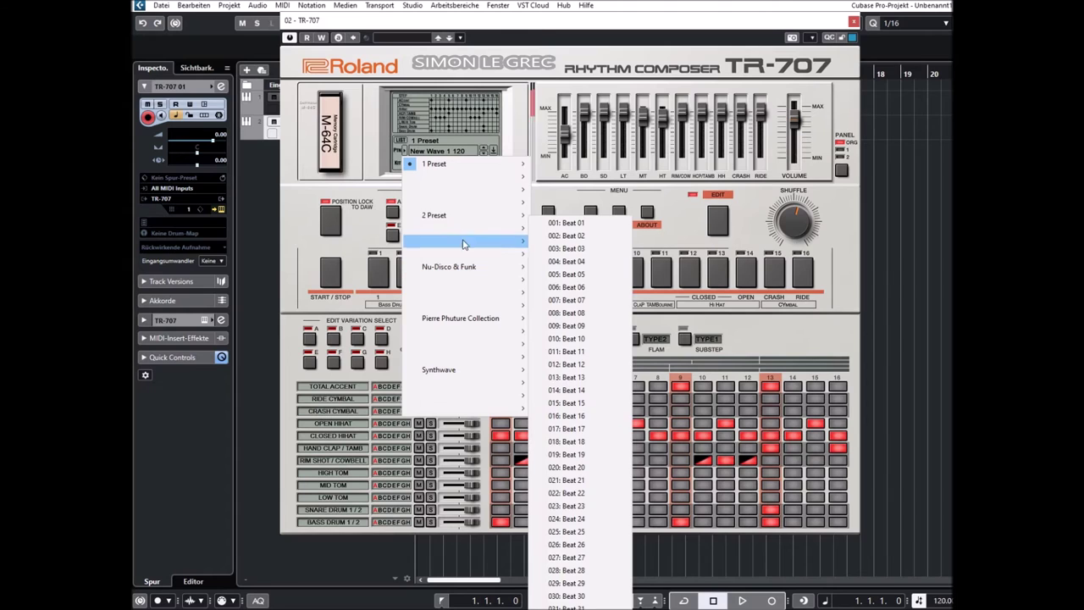
{"action": "mouse_move", "coordinate": [516, 179]}
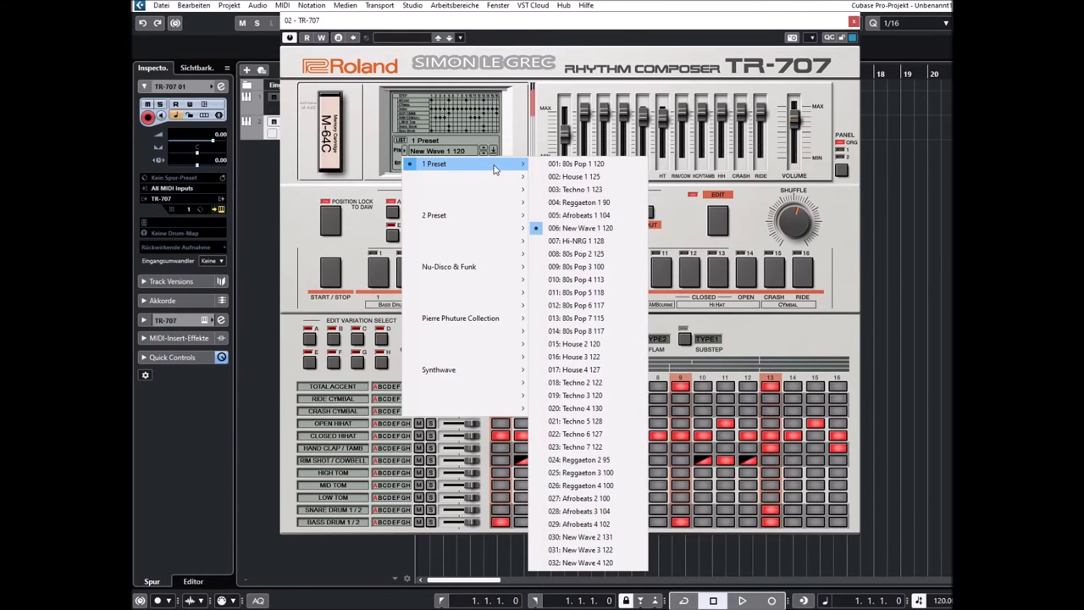
{"action": "left_click", "coordinate": [565, 270]}
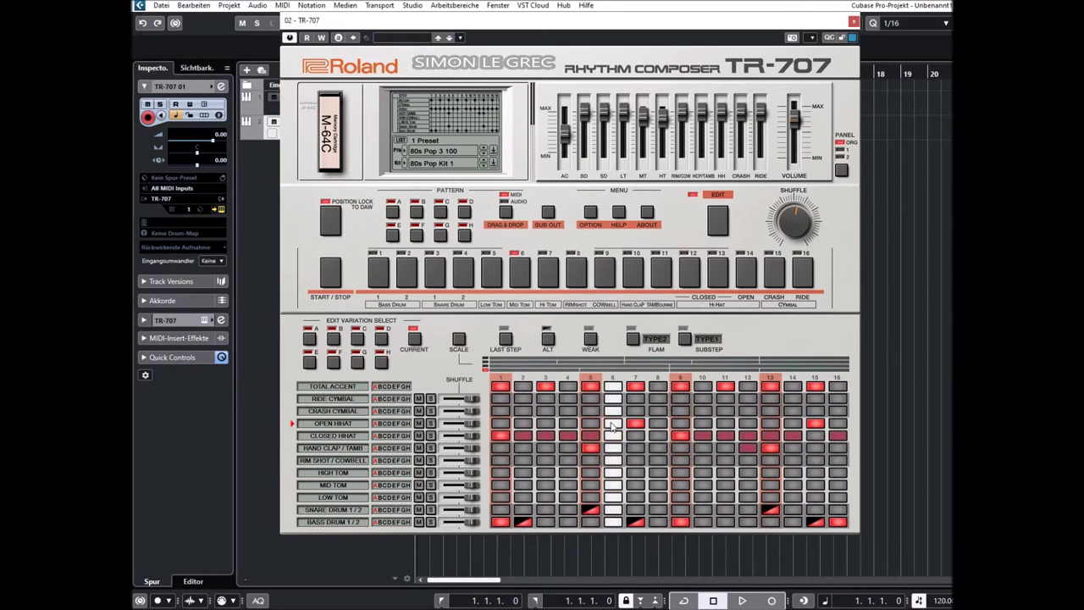
Try an open hi-hat hit and a crash cymbal hit on step 3 of the 80s Pop 3 100 pattern
{"action": "left_click", "coordinate": [544, 423]}
{"action": "left_click", "coordinate": [546, 428]}
{"action": "left_click", "coordinate": [546, 412]}
{"action": "left_click", "coordinate": [549, 414]}
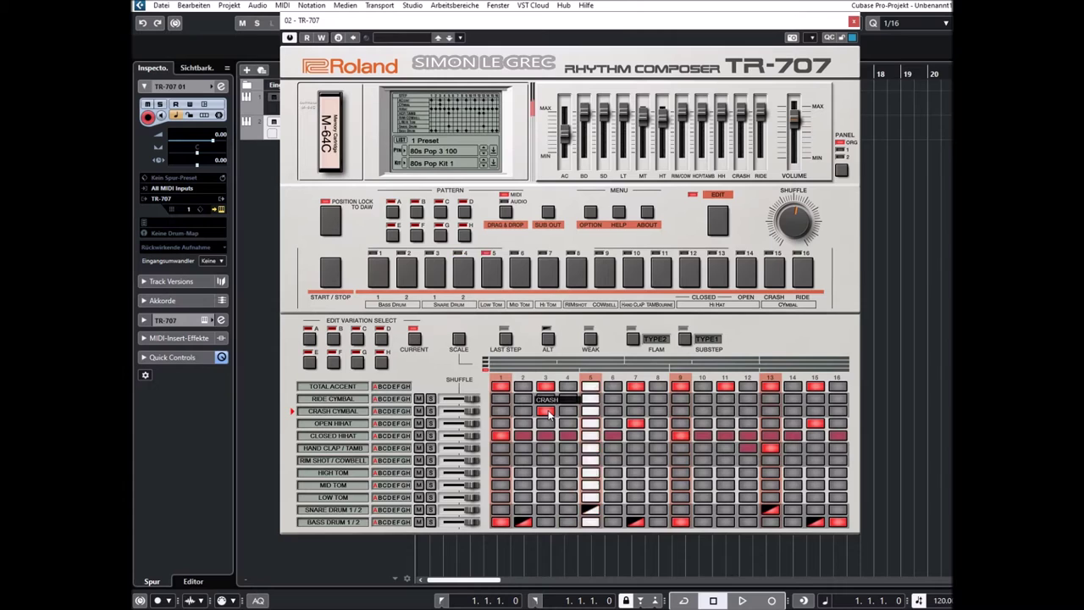
Audition the 80s Pop 4 113, 80s Pop 5 118 and 80s Pop 6 117 patterns in turn
{"action": "left_click", "coordinate": [484, 149]}
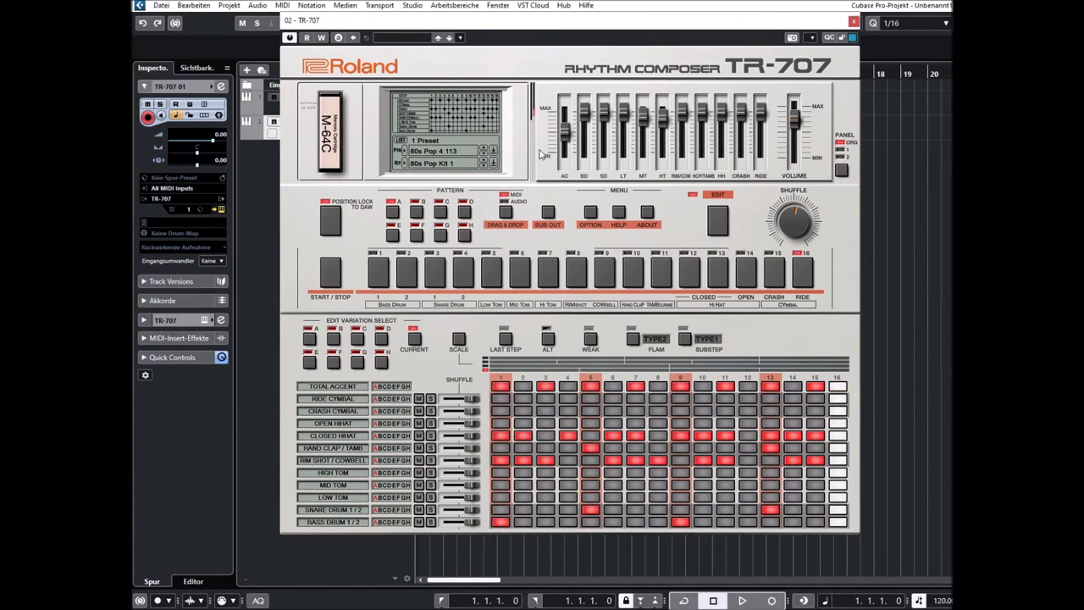
{"action": "left_click", "coordinate": [484, 158]}
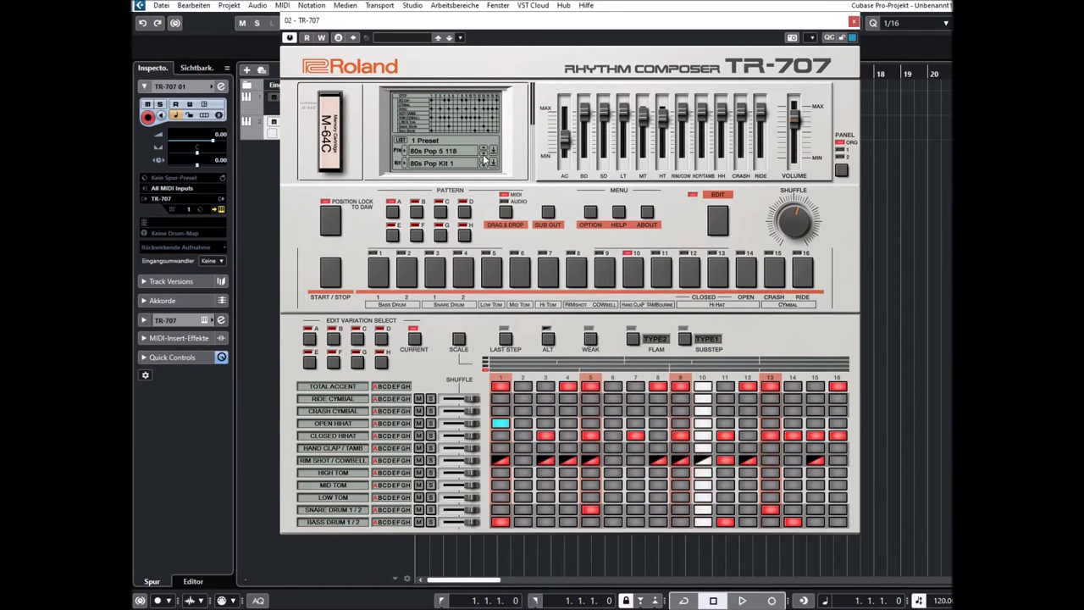
{"action": "left_click", "coordinate": [484, 157]}
Audition patterns 707 A-01, A-02 and A-03 from the 2 Preset bank, and select variation C of the last one
{"action": "left_click", "coordinate": [442, 151]}
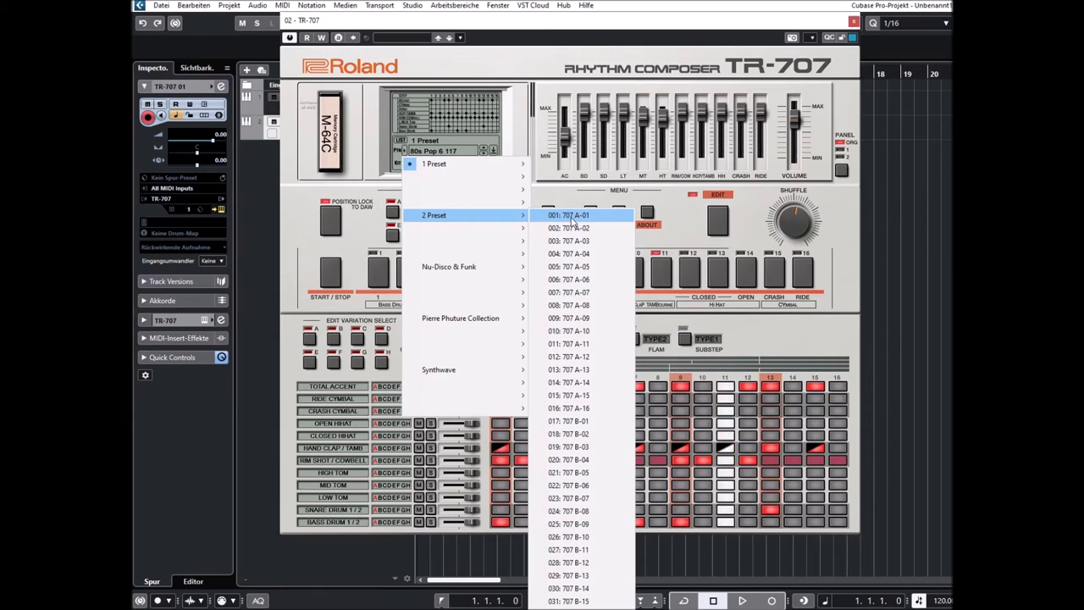
{"action": "left_click", "coordinate": [543, 217]}
{"action": "left_click", "coordinate": [483, 155]}
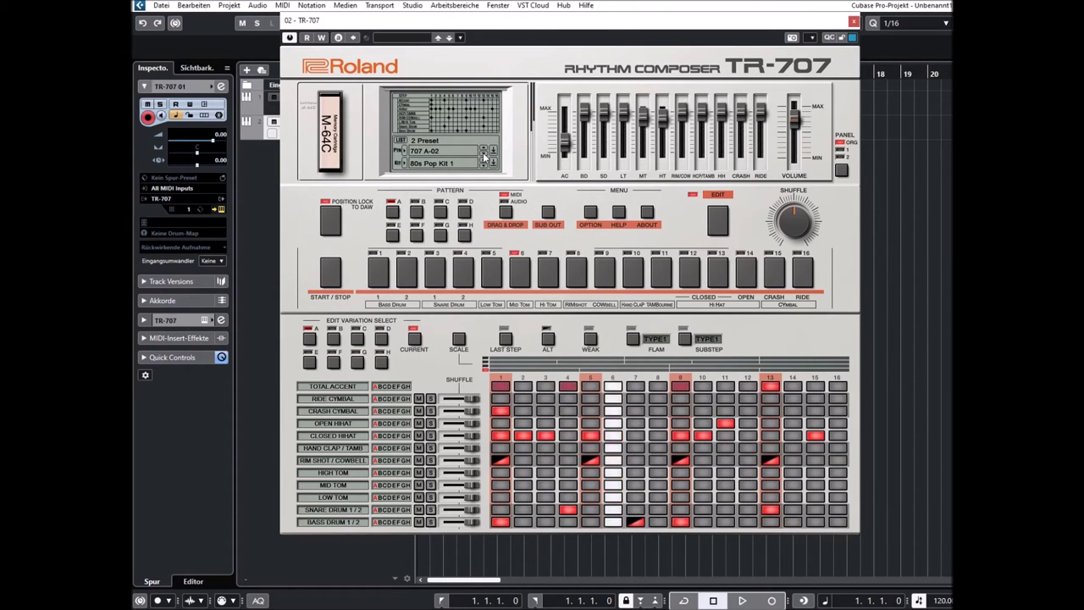
{"action": "left_click", "coordinate": [484, 155]}
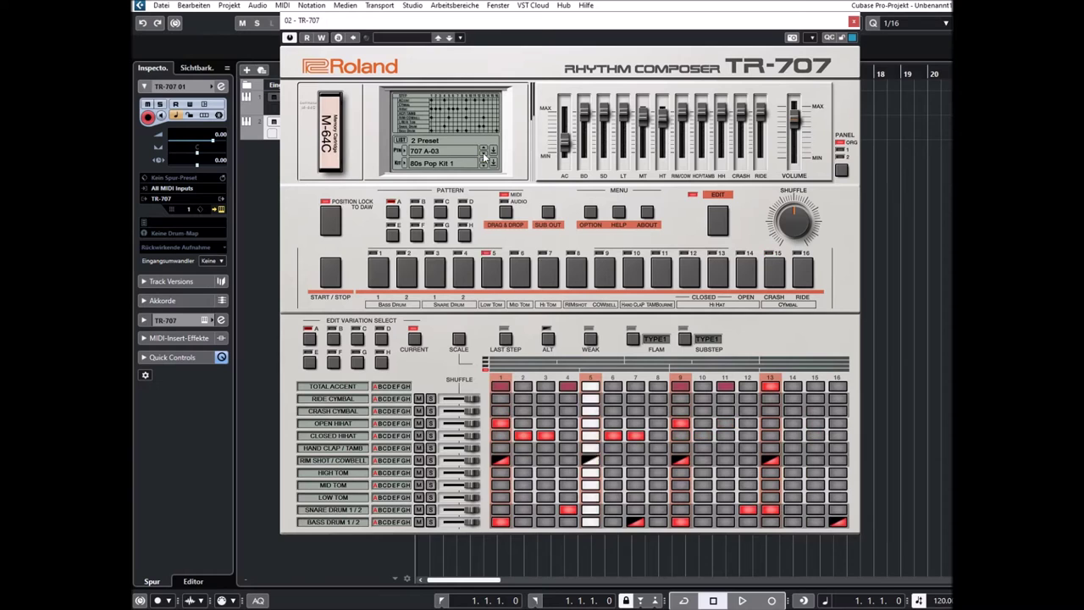
{"action": "left_click", "coordinate": [441, 213]}
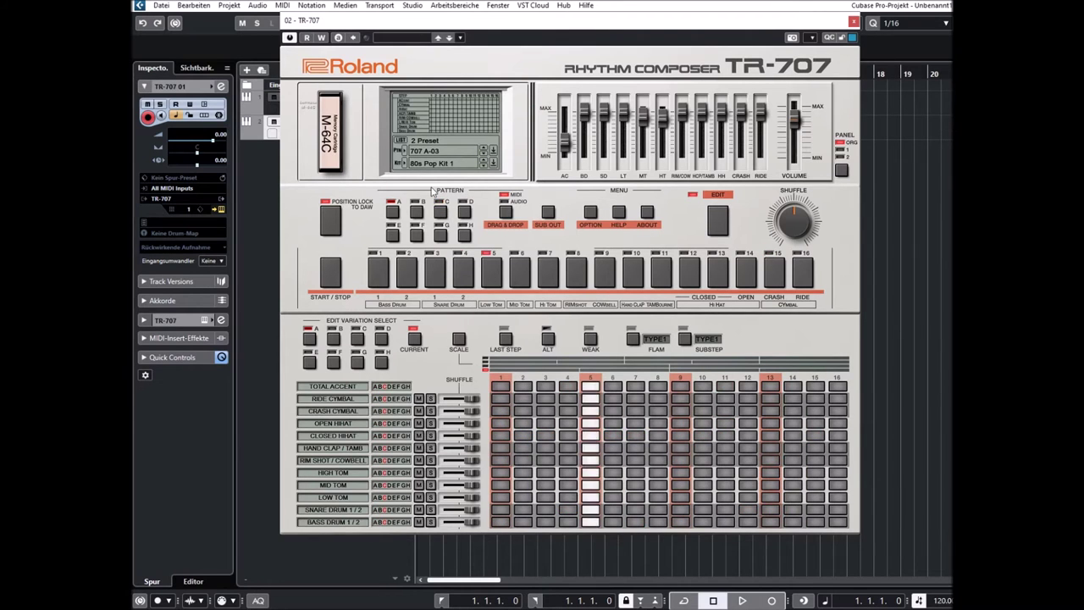
Load Beat 01 from the Nu-Disco & Funk bank and audition the following patterns one by one up to Beat 06
{"action": "left_click", "coordinate": [430, 152]}
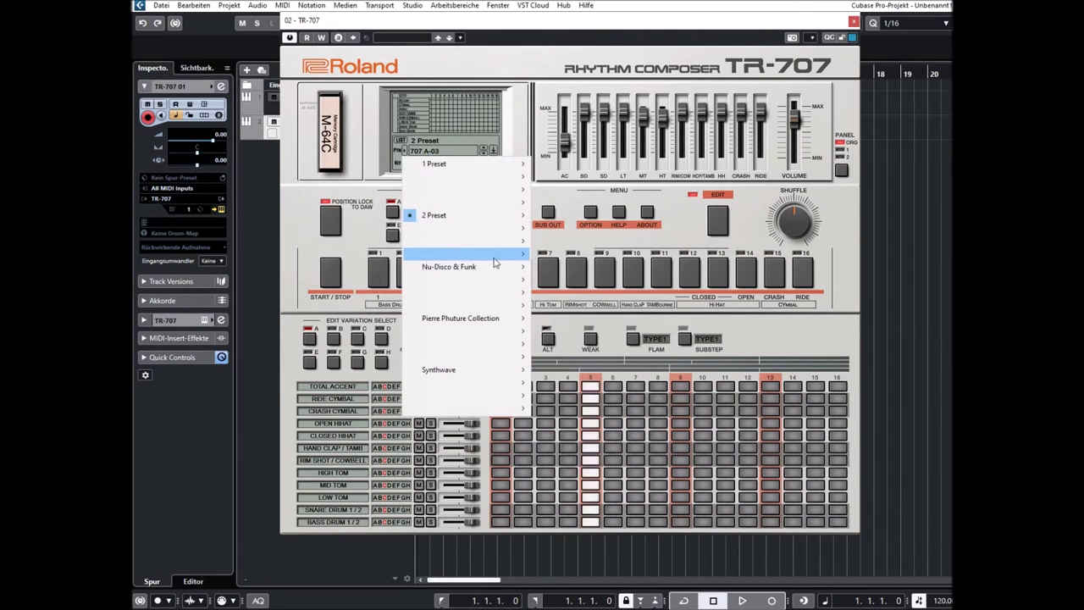
{"action": "mouse_move", "coordinate": [503, 265]}
{"action": "left_click", "coordinate": [559, 223]}
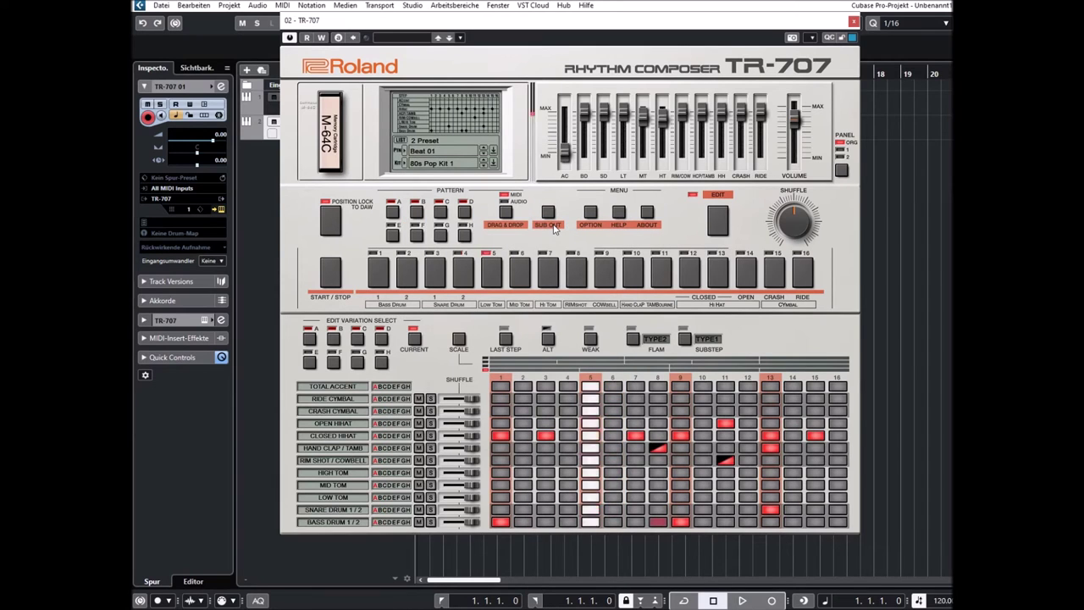
{"action": "left_click", "coordinate": [483, 154]}
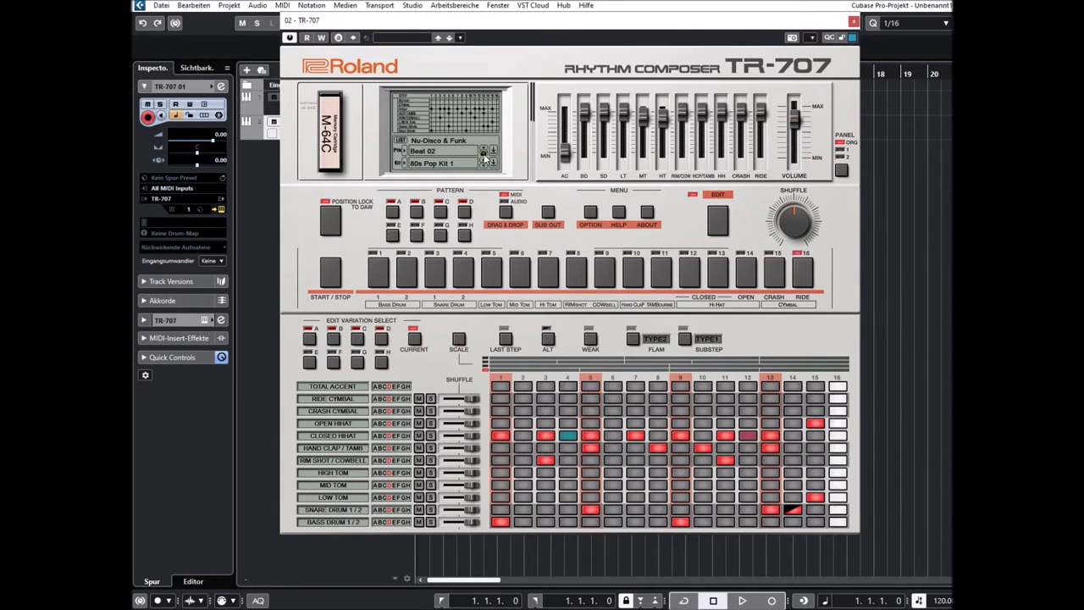
{"action": "left_click", "coordinate": [484, 154]}
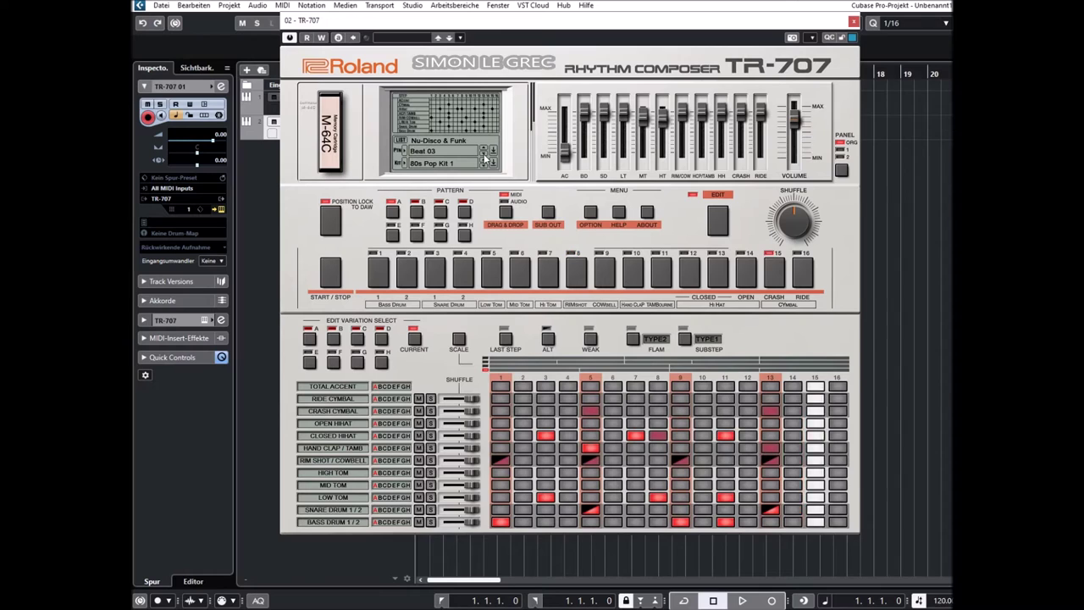
{"action": "left_click", "coordinate": [483, 156]}
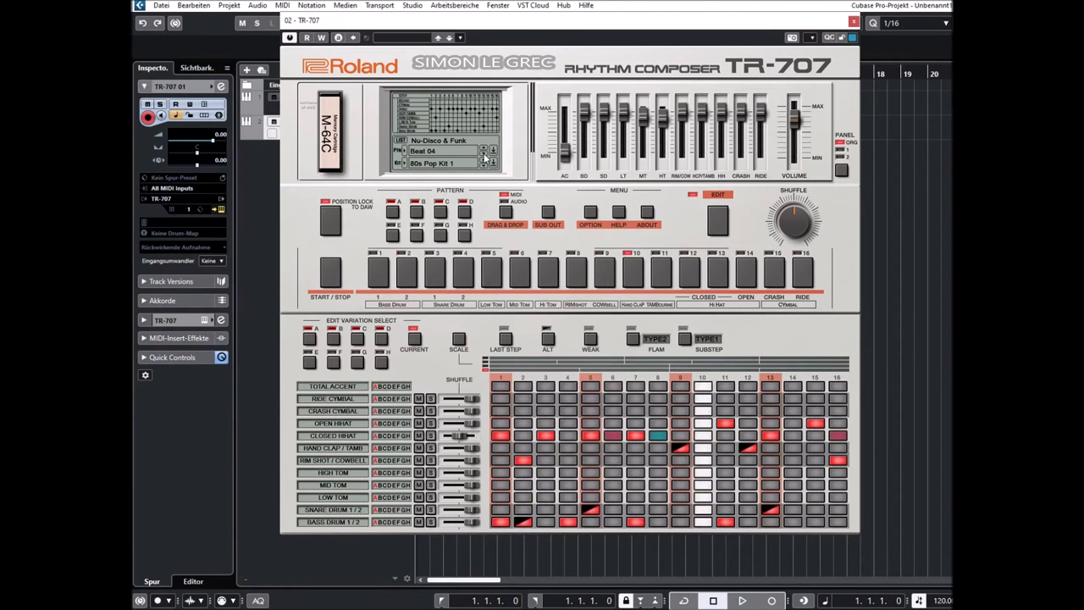
{"action": "left_click", "coordinate": [483, 157]}
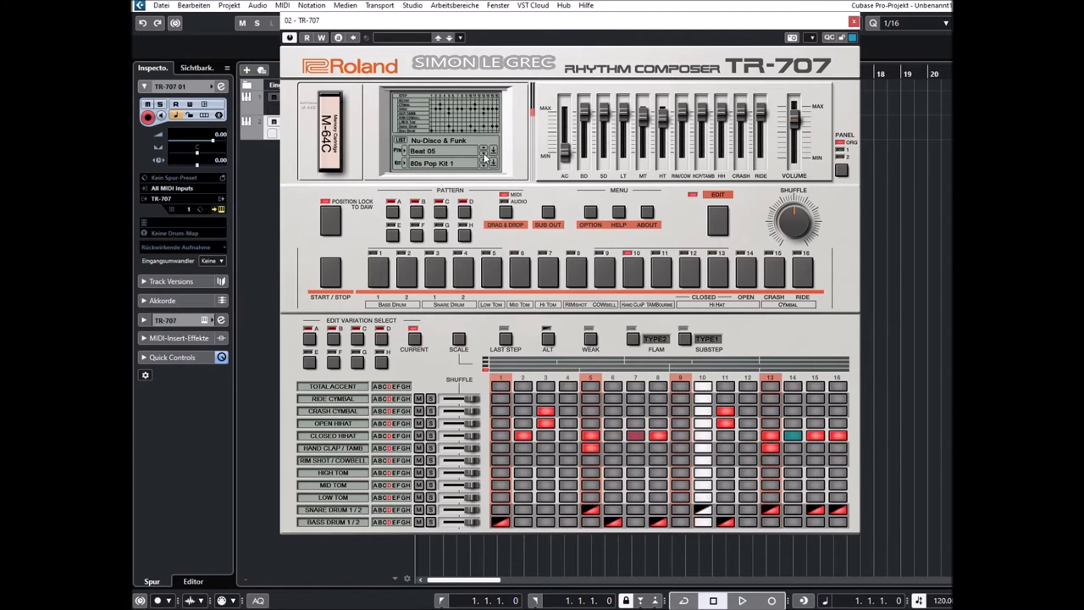
{"action": "left_click", "coordinate": [483, 156]}
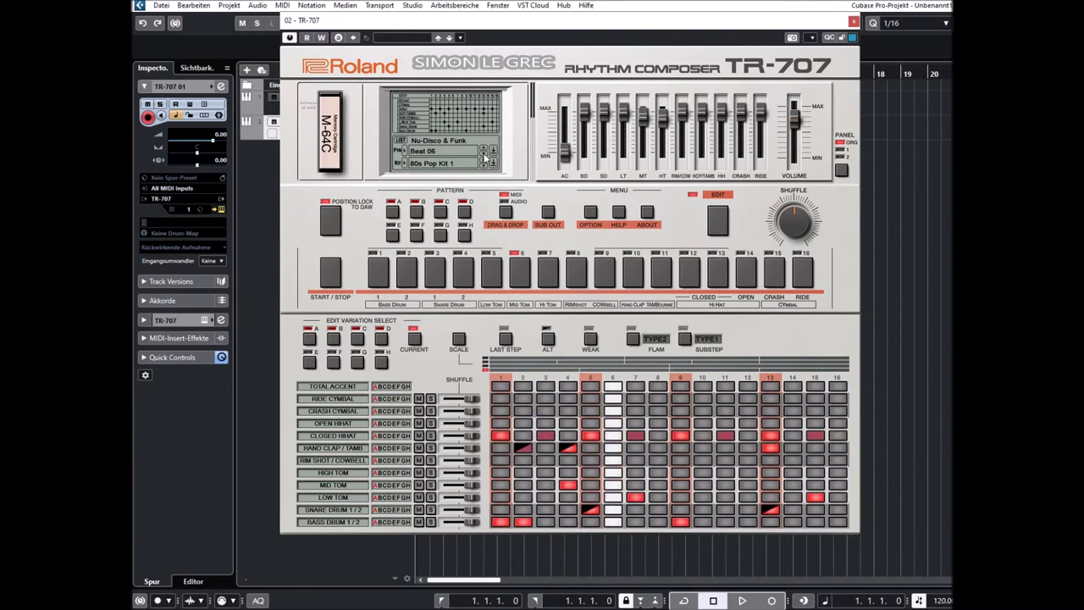
Stop and close the TR-707, and add a new instrument track with the TR-606
{"action": "left_click", "coordinate": [334, 281]}
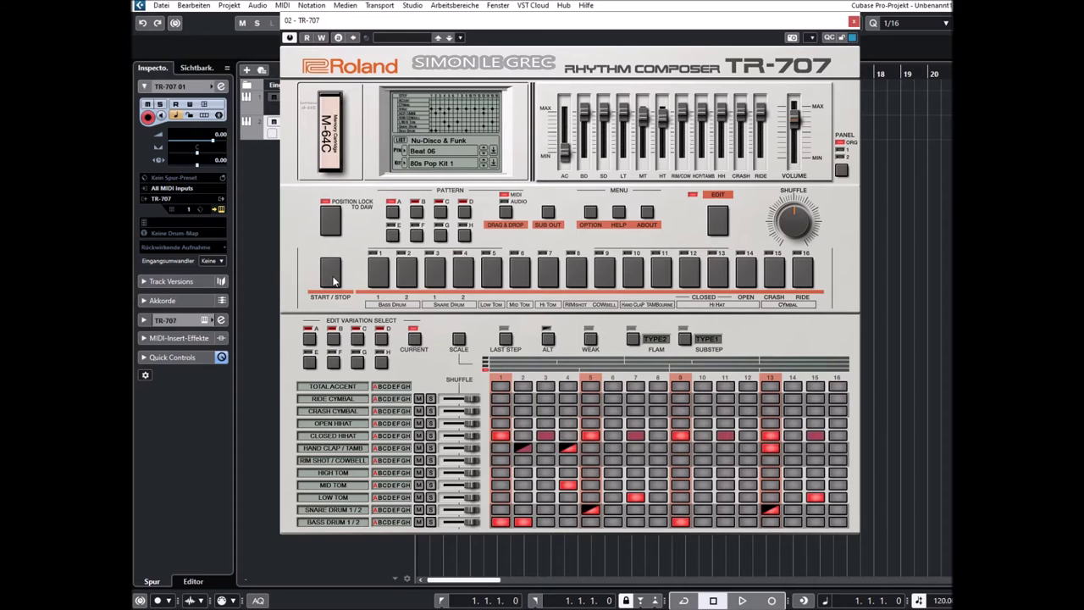
{"action": "left_click", "coordinate": [852, 23]}
{"action": "right_click", "coordinate": [311, 171]}
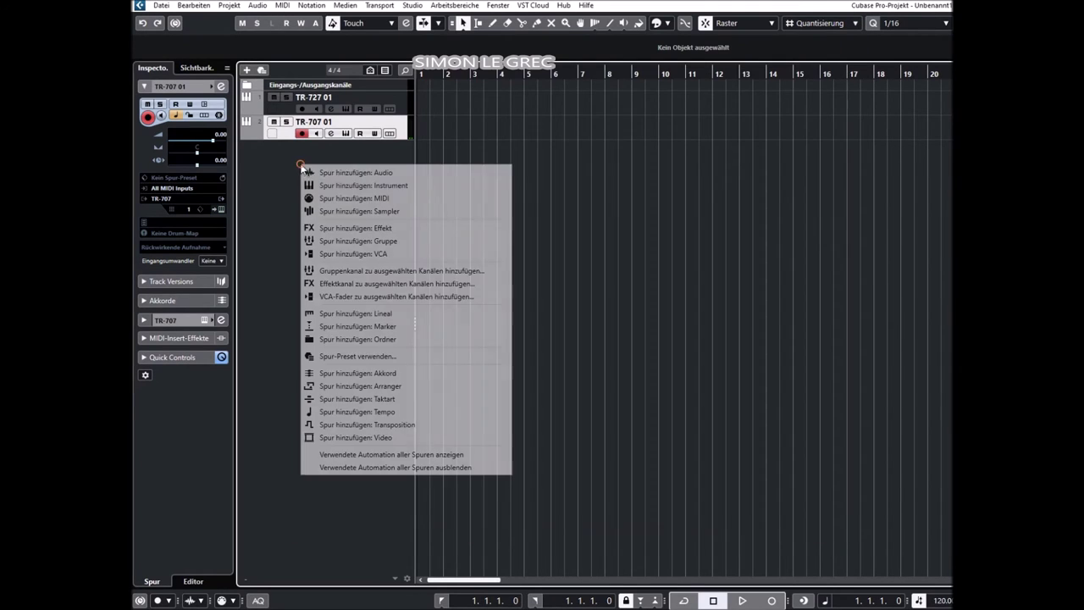
{"action": "left_click", "coordinate": [332, 183]}
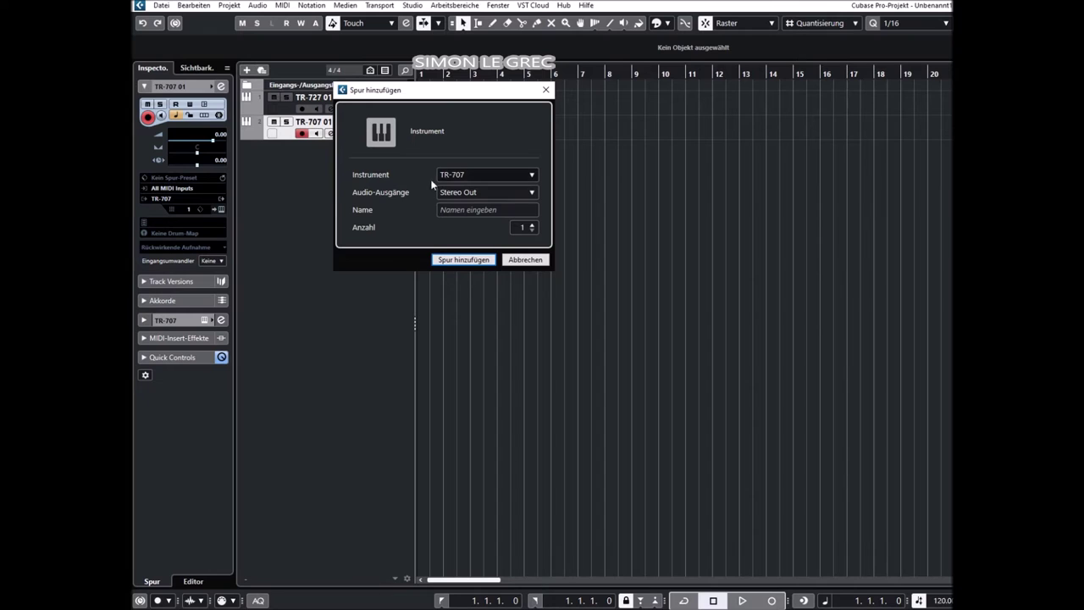
{"action": "left_click", "coordinate": [454, 175]}
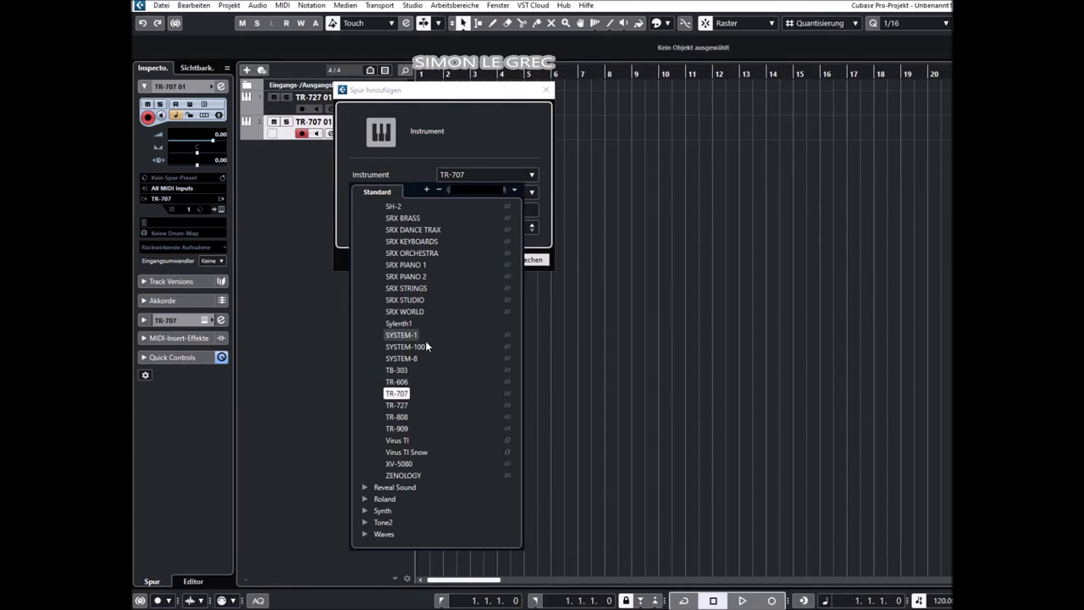
{"action": "left_click", "coordinate": [402, 381]}
{"action": "left_click", "coordinate": [462, 260]}
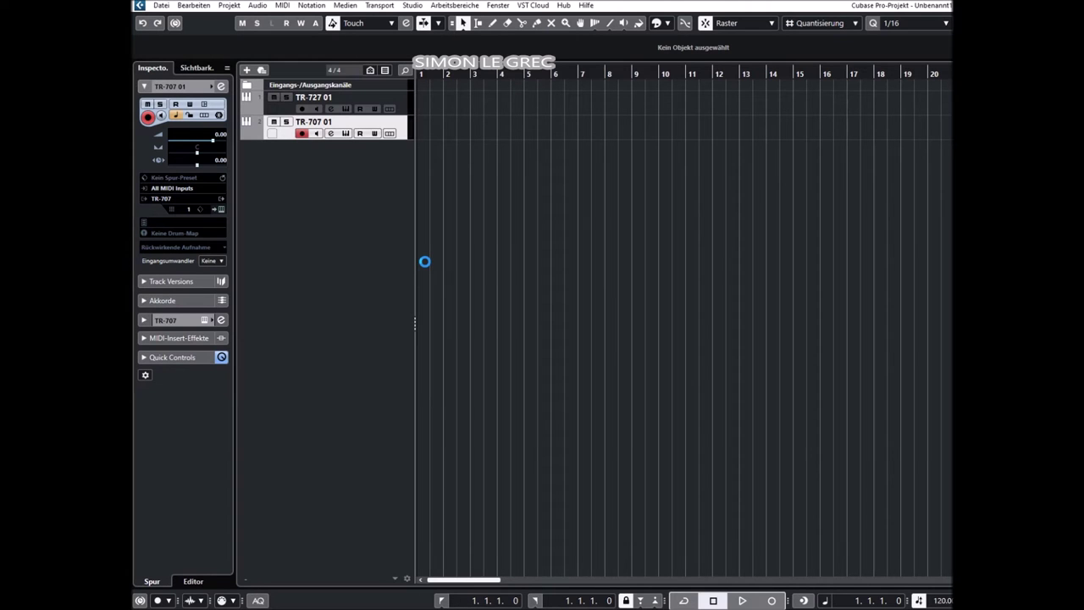
Move the TR-606 window higher in the project and start playing its House '90 125 pattern
{"action": "left_click_drag", "start_coordinate": [652, 190], "coordinate": [581, 108]}
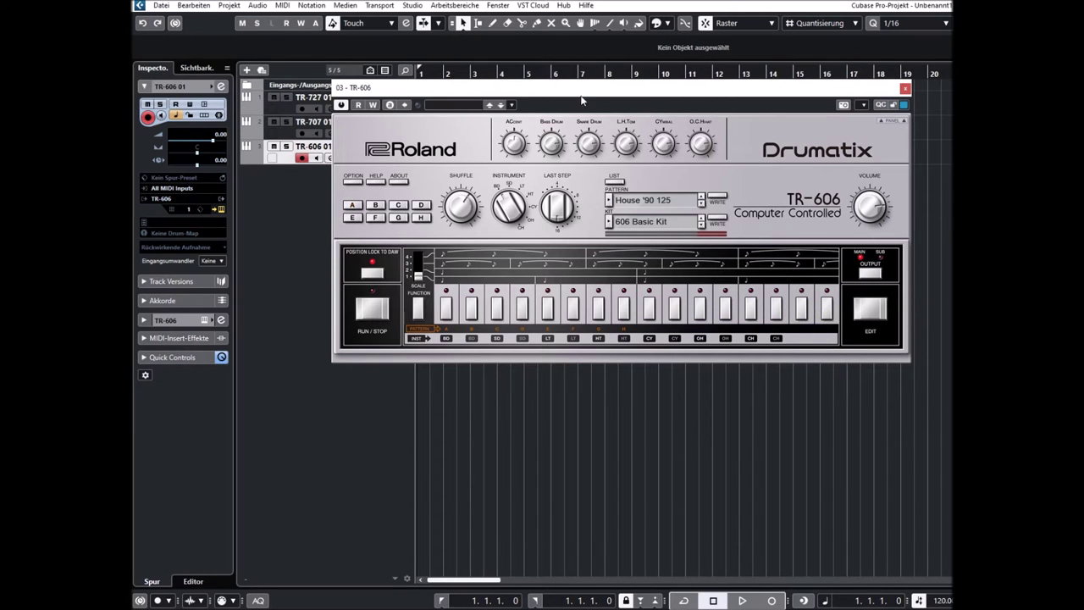
{"action": "left_click_drag", "start_coordinate": [582, 96], "coordinate": [569, 74]}
{"action": "left_click", "coordinate": [360, 288]}
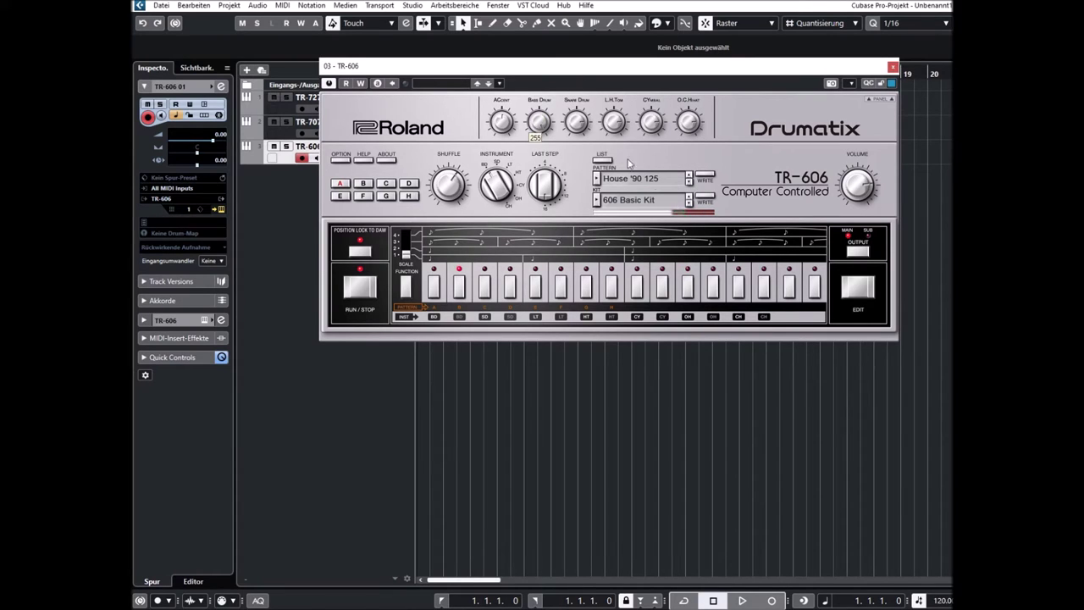
Audition the Electro 1 131, Electro 2 126 and DetroitTechno125 patterns, and expand the TR-606's additional instrument controls
{"action": "left_click", "coordinate": [690, 183]}
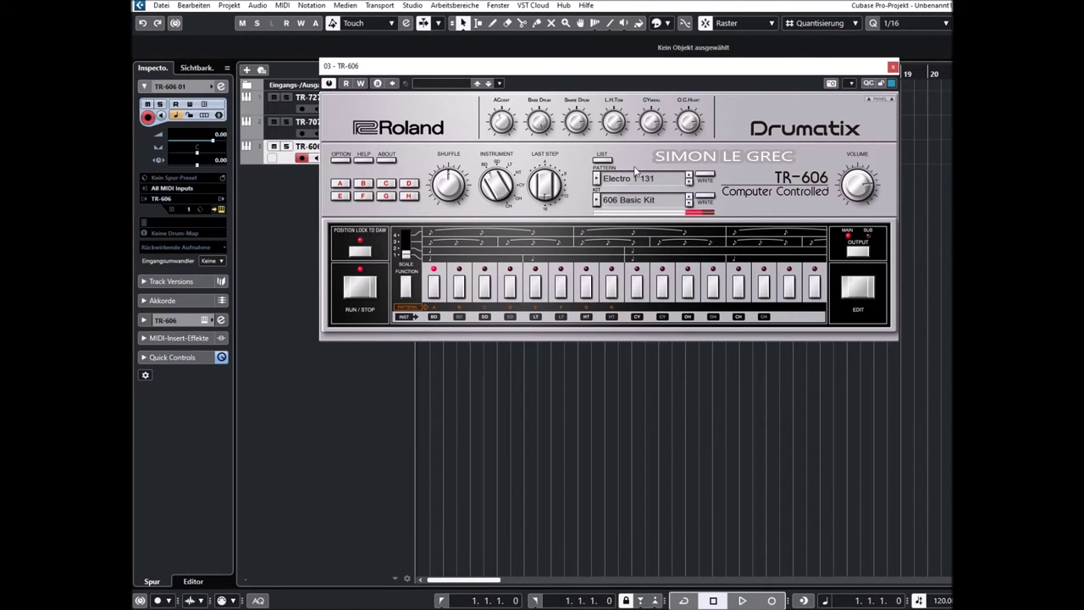
{"action": "left_click", "coordinate": [876, 100]}
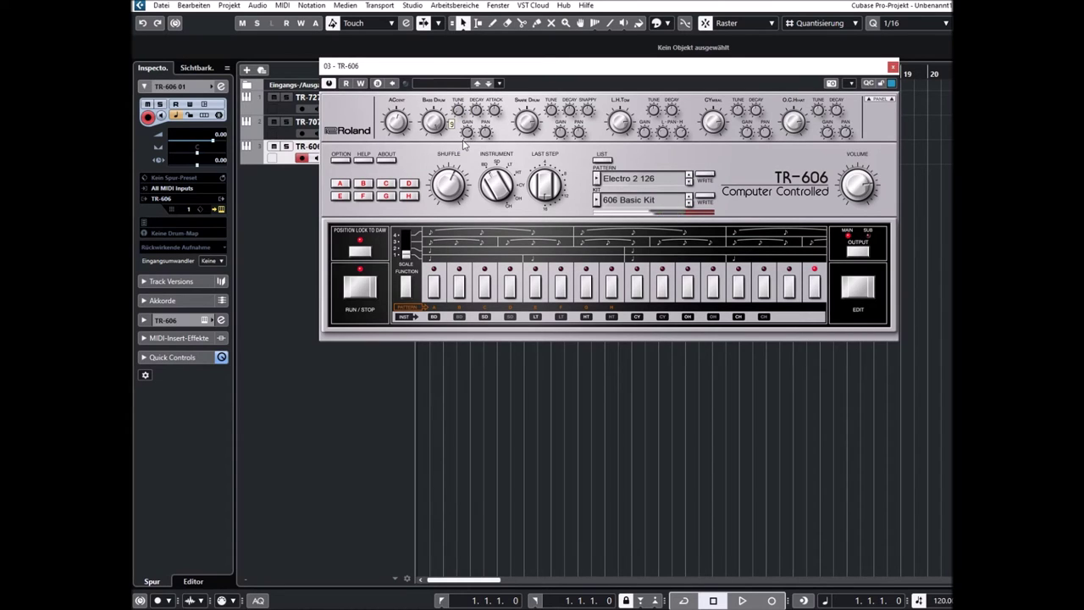
{"action": "left_click", "coordinate": [689, 182]}
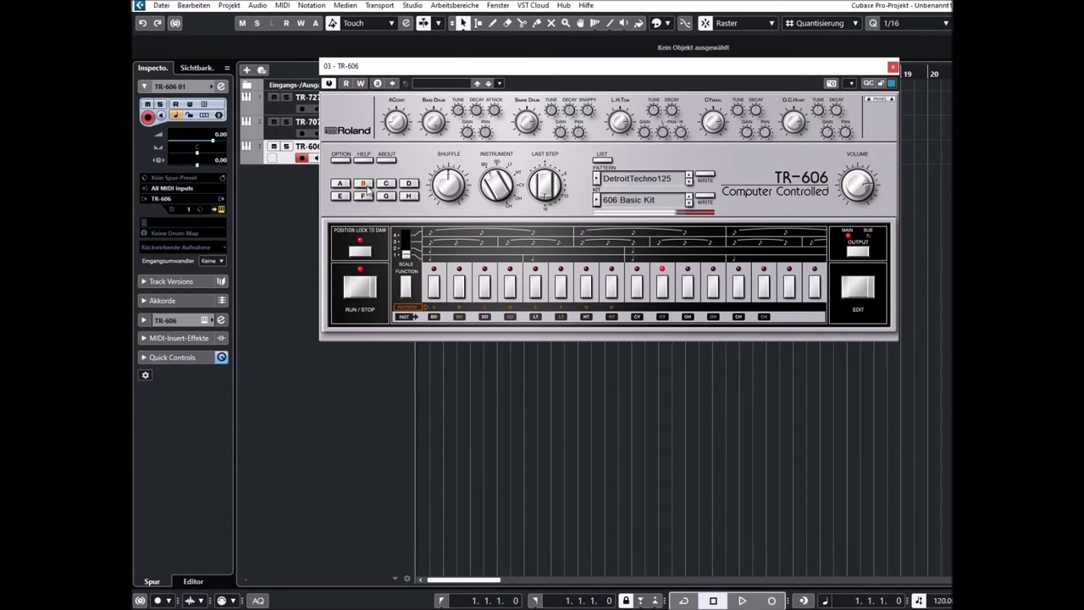
Open the TR-606 step editor and add snare drum hits on steps 4 and 7 of DetroitTechno125 variation B
{"action": "left_click", "coordinate": [406, 286]}
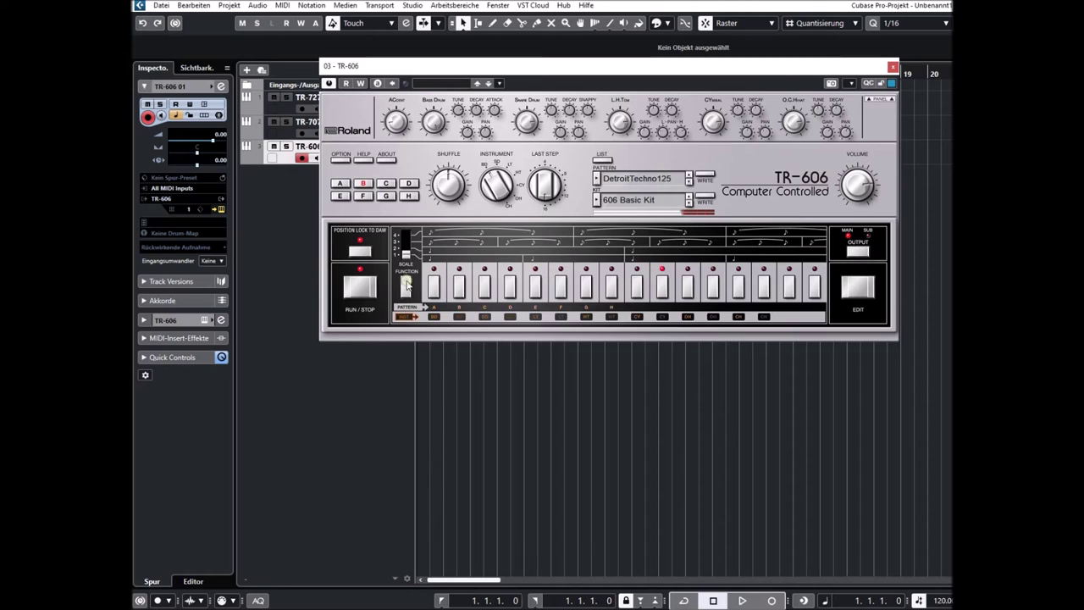
{"action": "left_click", "coordinate": [406, 285]}
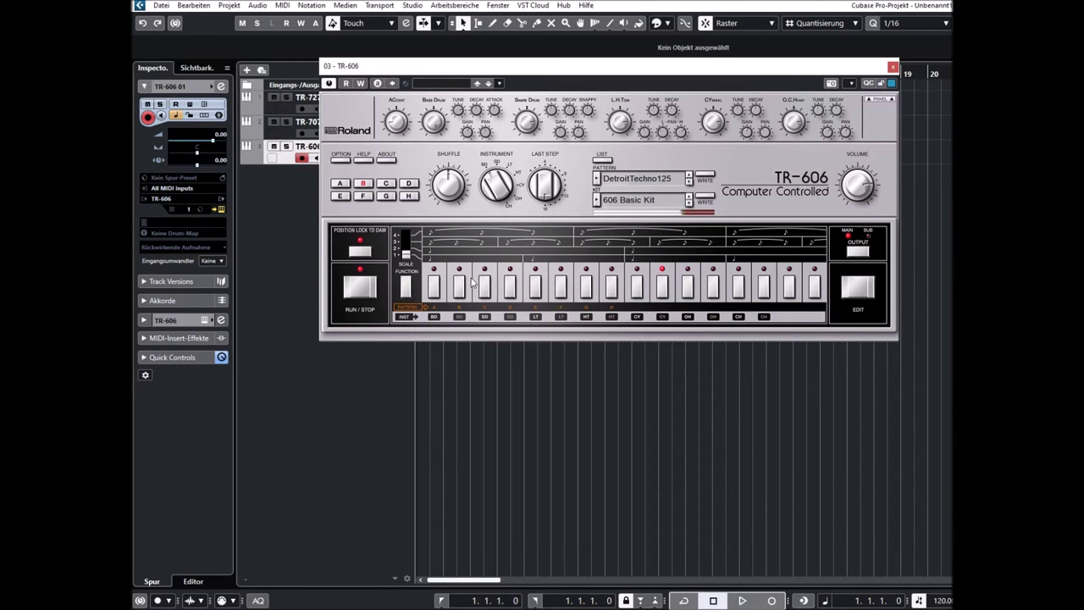
{"action": "left_click", "coordinate": [857, 288]}
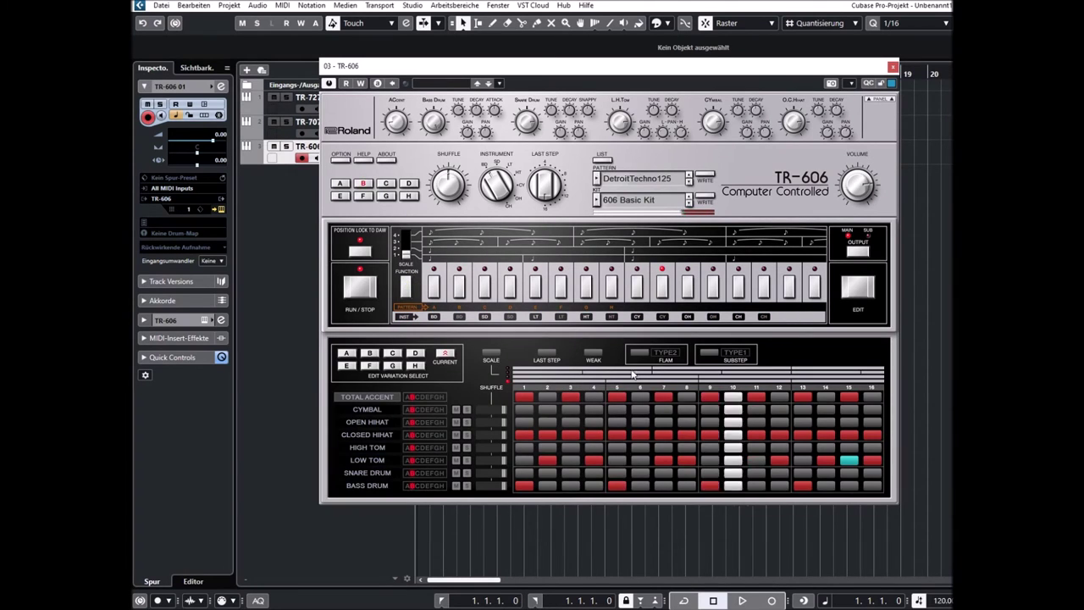
{"action": "left_click", "coordinate": [591, 472]}
{"action": "left_click", "coordinate": [663, 473]}
Load the IDM 1 169 pattern in the TR-606
{"action": "mouse_move", "coordinate": [560, 128]}
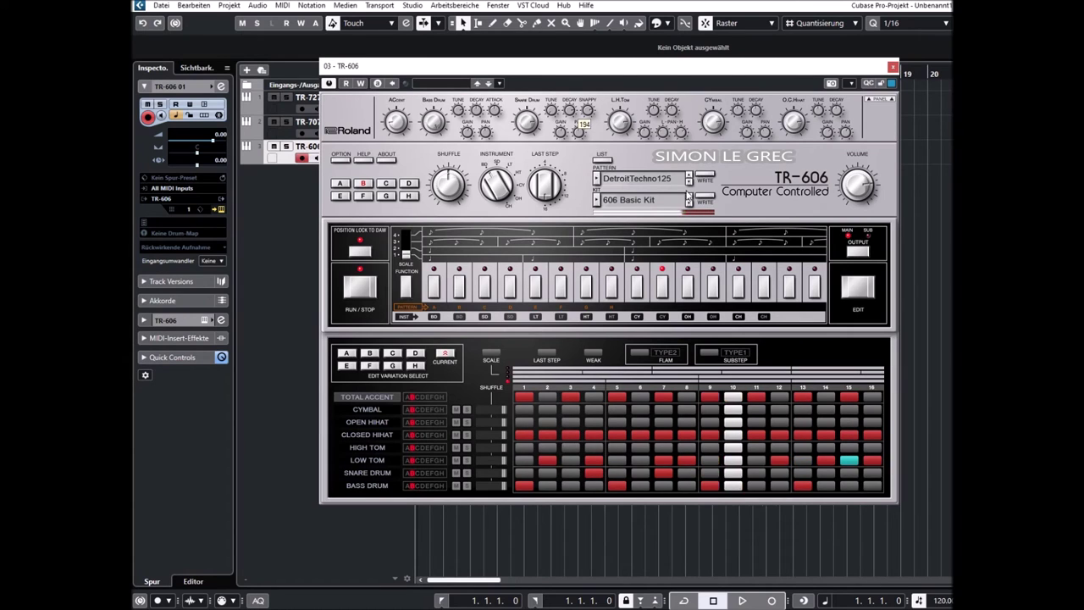
{"action": "left_click", "coordinate": [689, 182]}
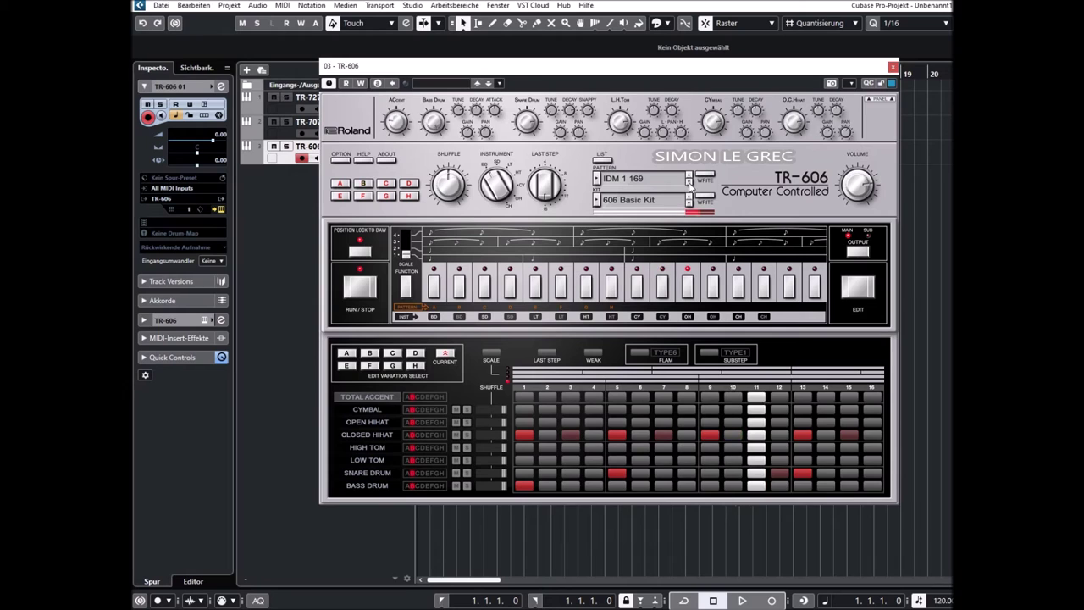
Audition the IDM 2 167, House 117 and Lo-Fi Pop 150 patterns in the TR-606
{"action": "left_click", "coordinate": [690, 183]}
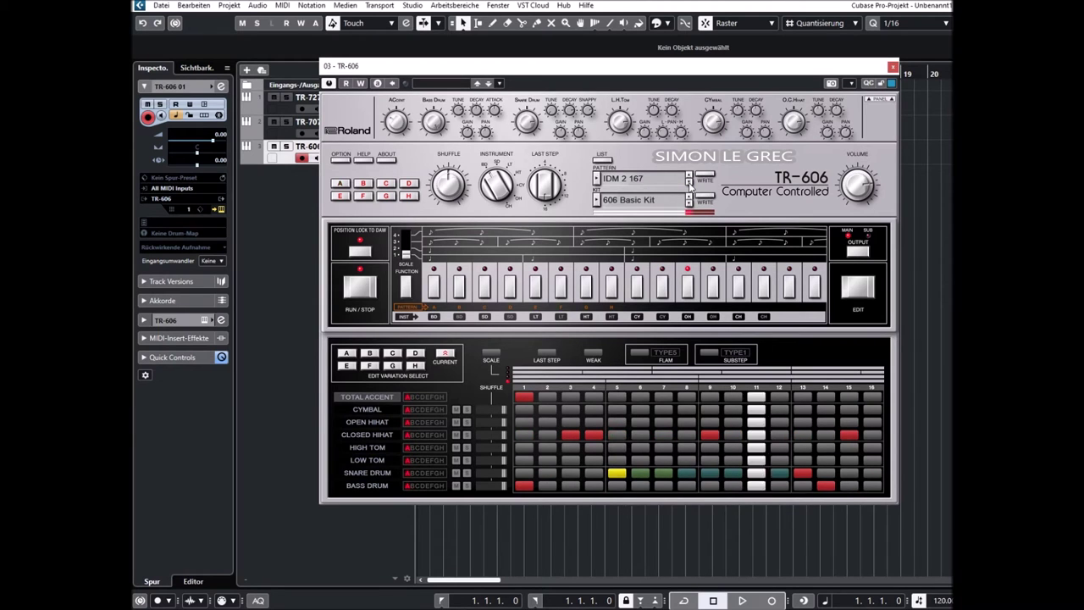
{"action": "left_click", "coordinate": [690, 182]}
{"action": "left_click", "coordinate": [638, 185]}
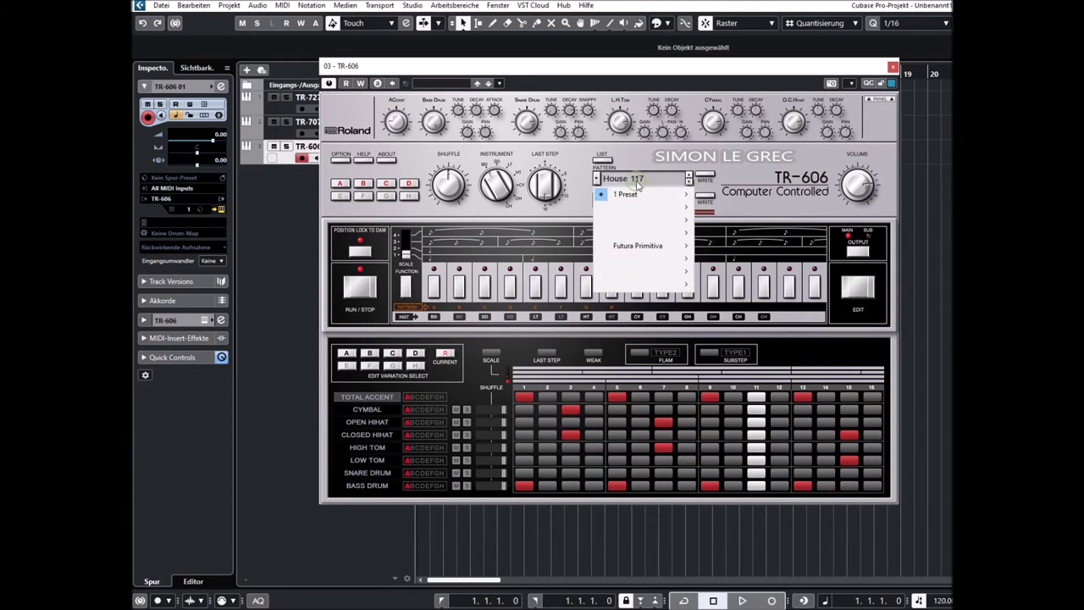
{"action": "mouse_move", "coordinate": [627, 194]}
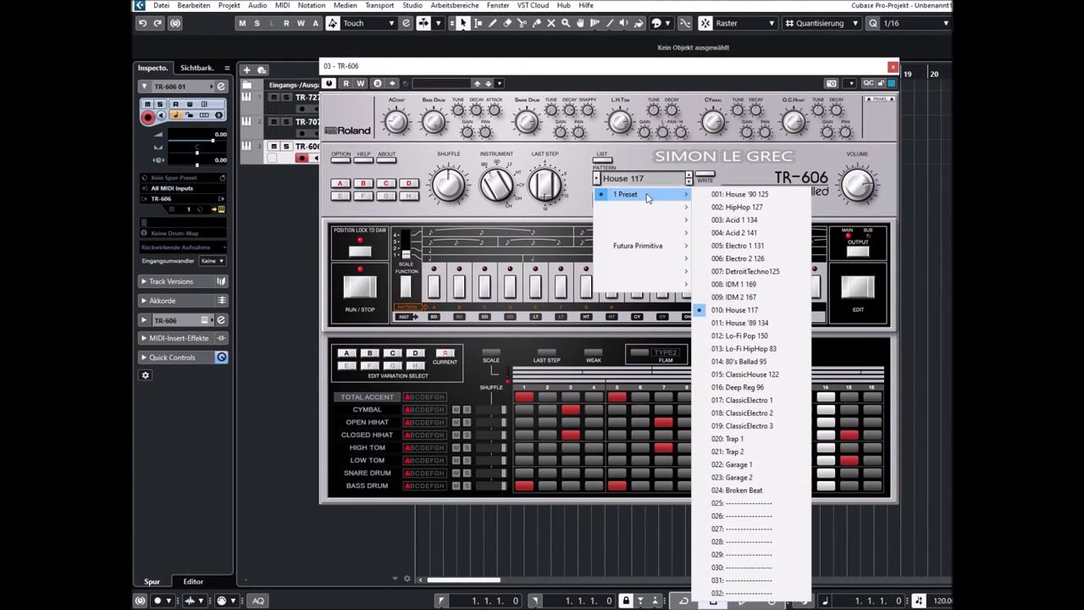
{"action": "left_click", "coordinate": [730, 336]}
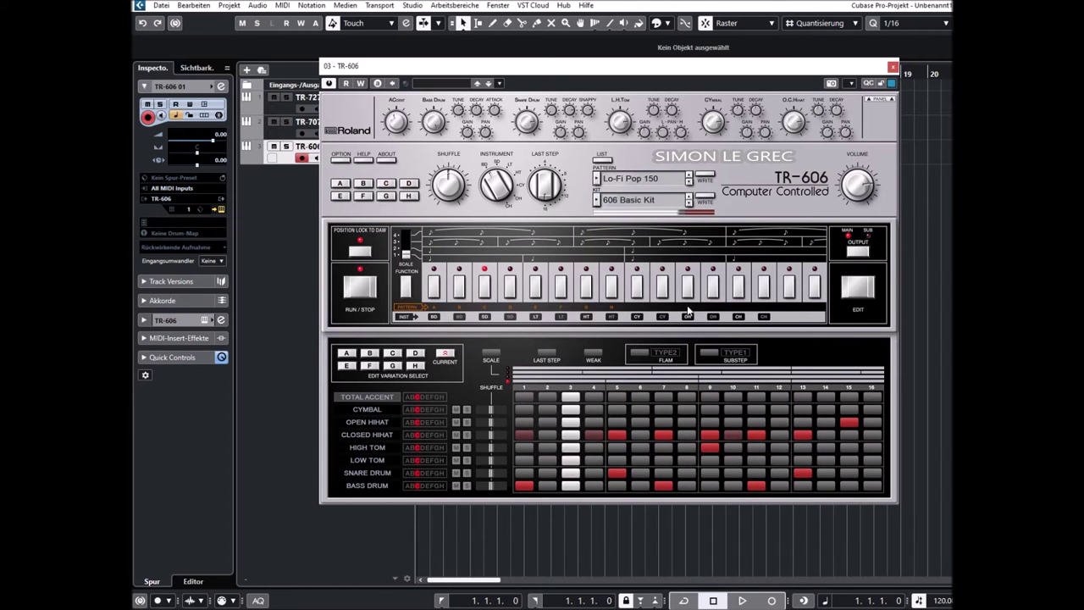
Look through the Futura Primitiva bank of TR-606 kits without changing the loaded kit
{"action": "left_click", "coordinate": [635, 200]}
{"action": "mouse_move", "coordinate": [648, 271]}
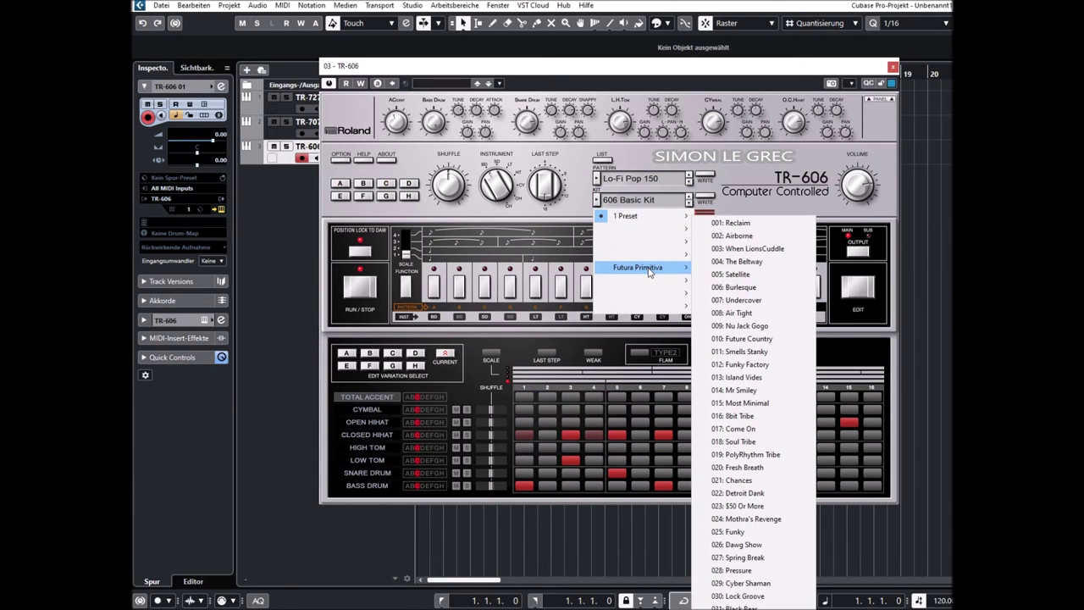
{"action": "left_click", "coordinate": [696, 220]}
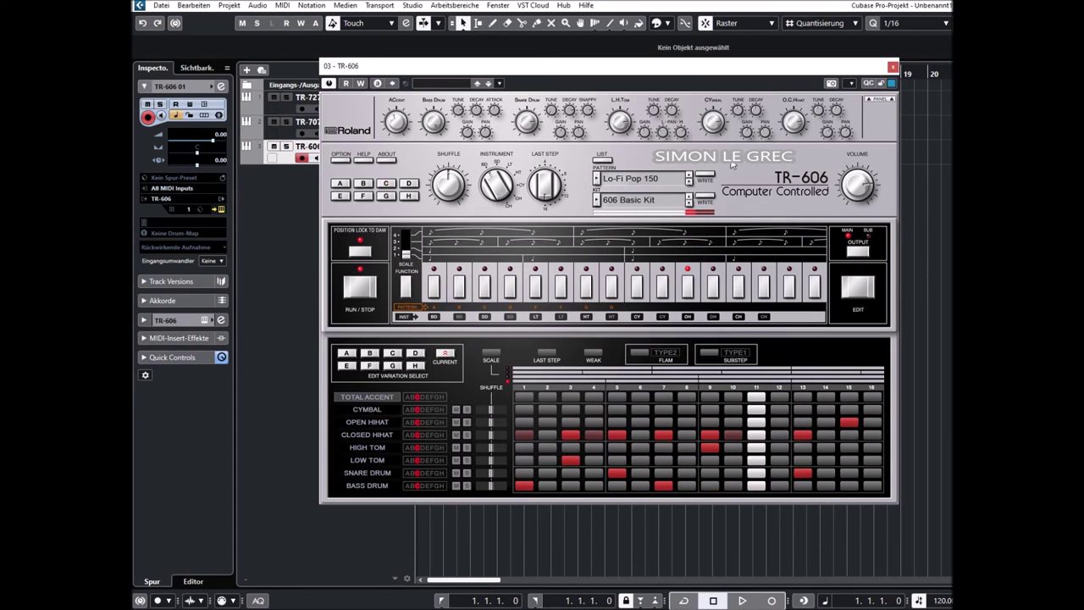
Load Lo-Fi HipHop 83 and add cymbal hits on steps 4 and 7, open hi-hats on 6 and 12, and low toms on 3 and 6
{"action": "left_click", "coordinate": [688, 185]}
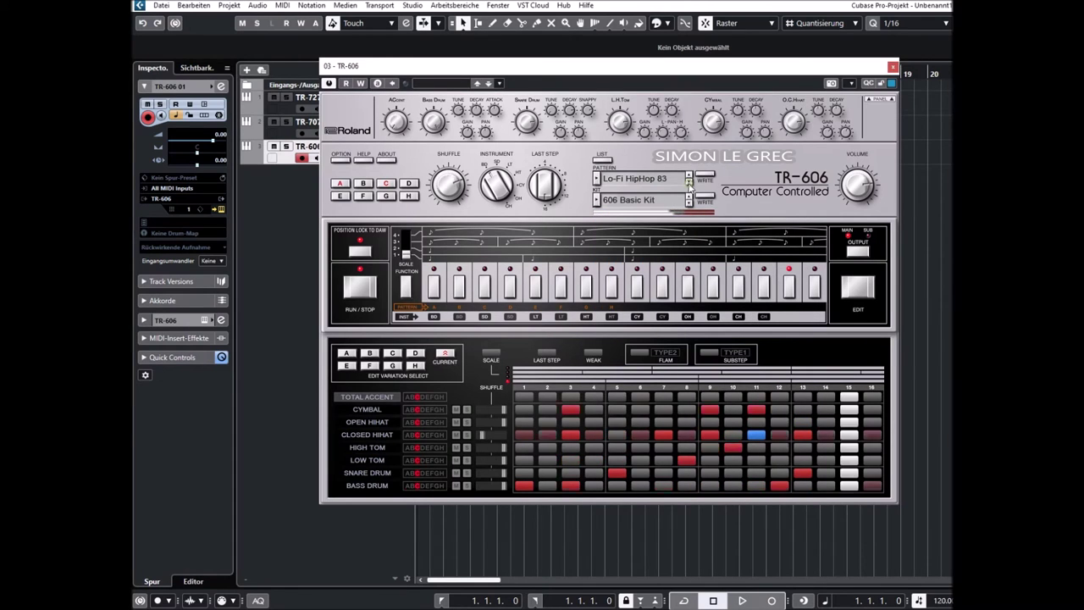
{"action": "left_click", "coordinate": [593, 409]}
{"action": "left_click", "coordinate": [661, 409]}
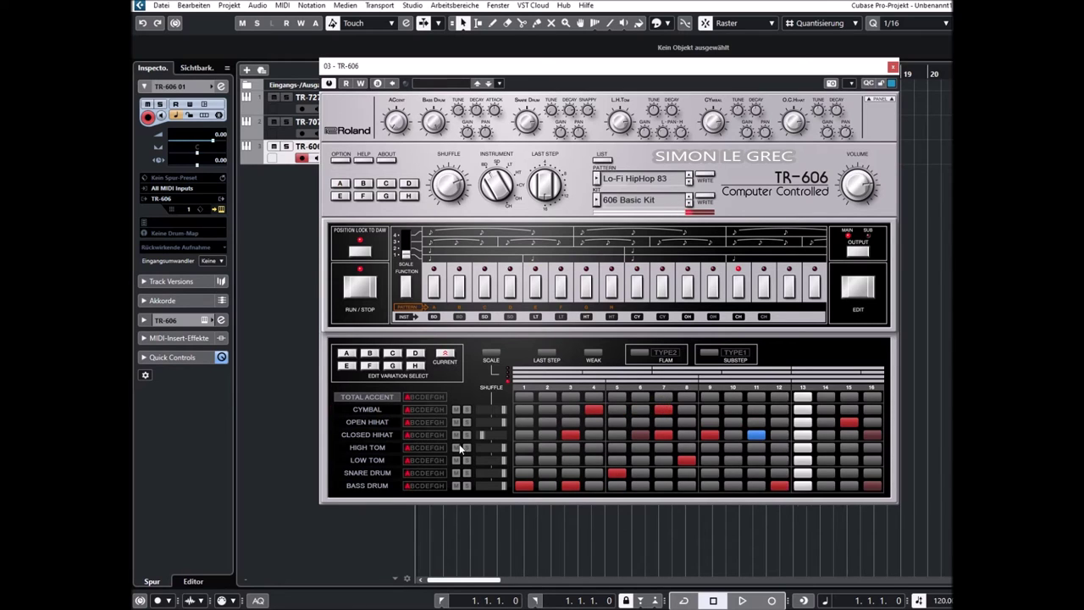
{"action": "left_click", "coordinate": [639, 422]}
{"action": "left_click", "coordinate": [779, 422]}
{"action": "left_click", "coordinate": [639, 460]}
{"action": "left_click", "coordinate": [570, 460]}
Hide the TR-606 step editor, stop its pattern playback and close the plug-in window
{"action": "left_click", "coordinate": [857, 288]}
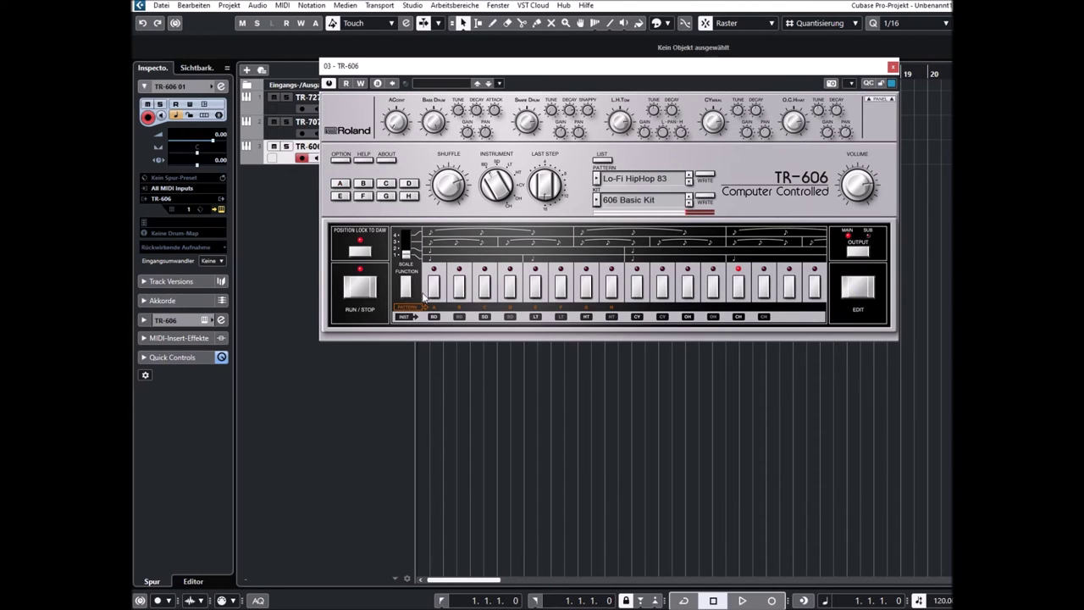
{"action": "left_click", "coordinate": [362, 296]}
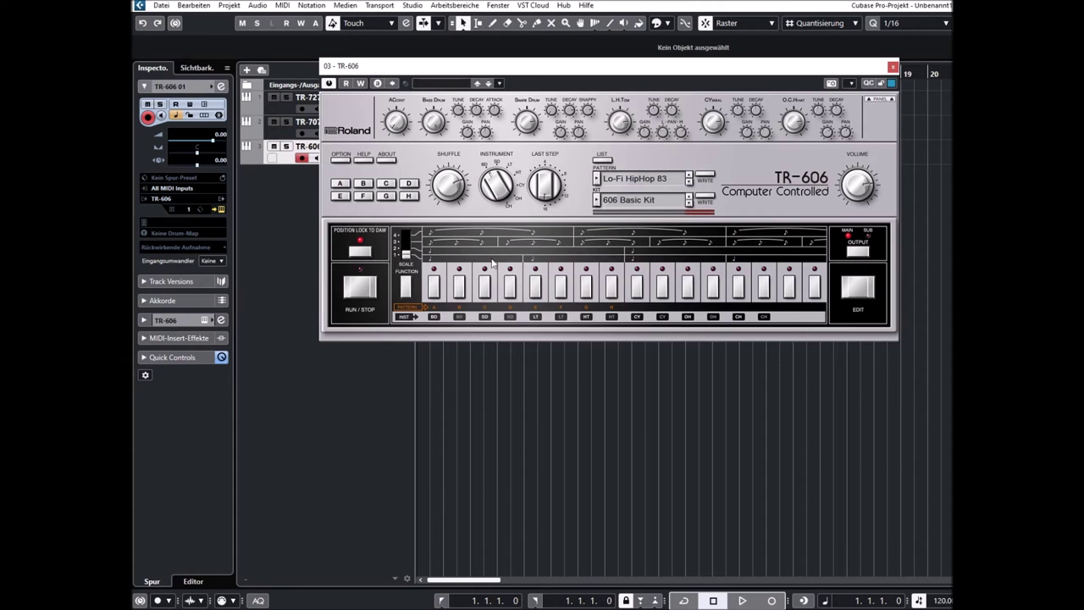
{"action": "left_click", "coordinate": [893, 67]}
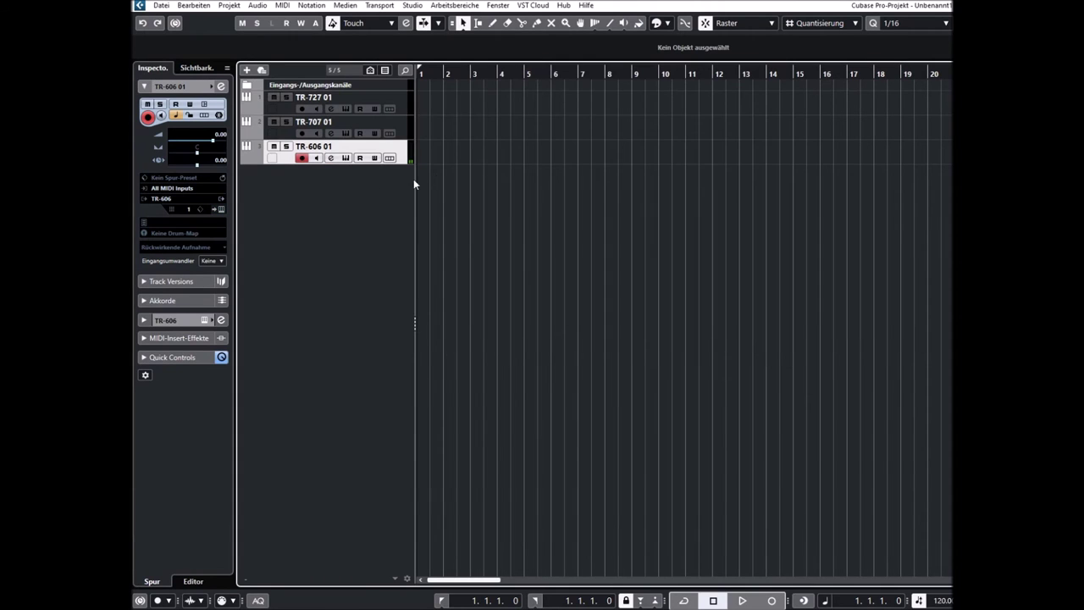
Add a TR-808 instrument track routed to Stereo Out and move its plug-in window so the whole instrument fits on screen
{"action": "right_click", "coordinate": [338, 187]}
{"action": "left_click", "coordinate": [388, 208]}
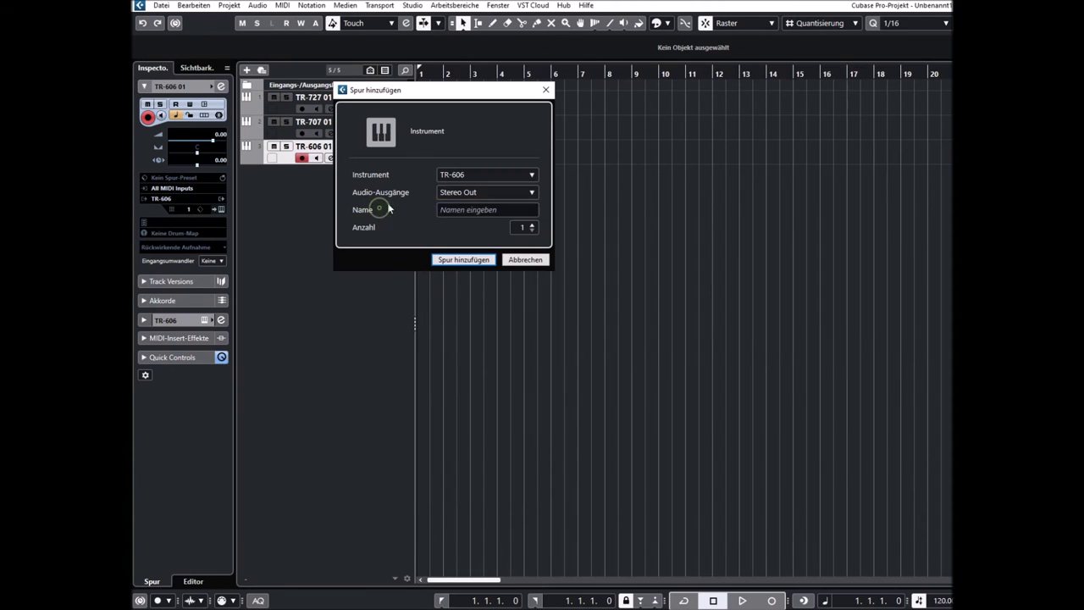
{"action": "left_click", "coordinate": [455, 174]}
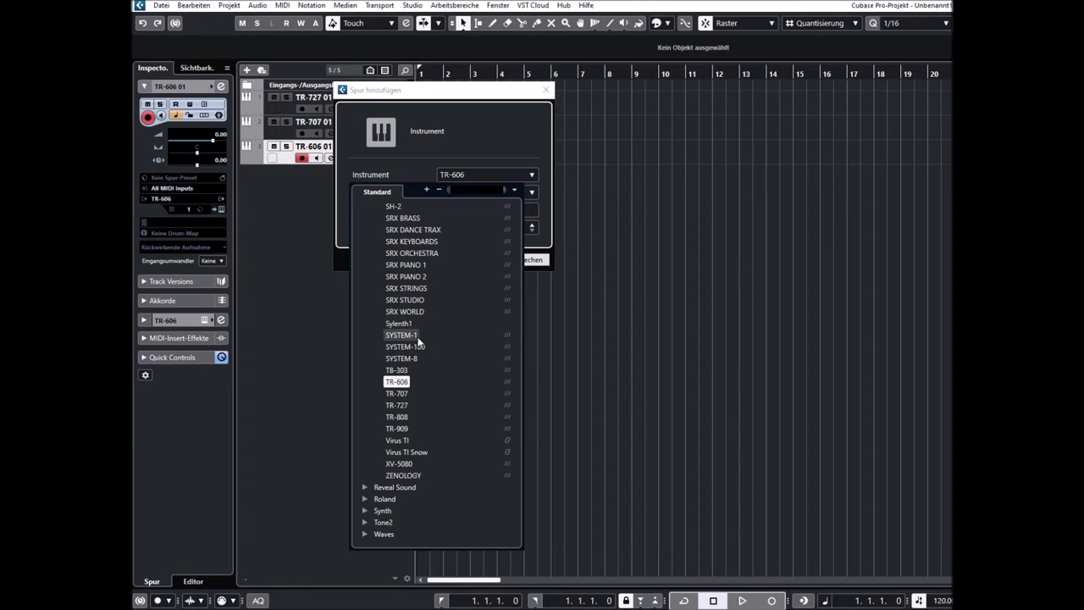
{"action": "left_click", "coordinate": [395, 417]}
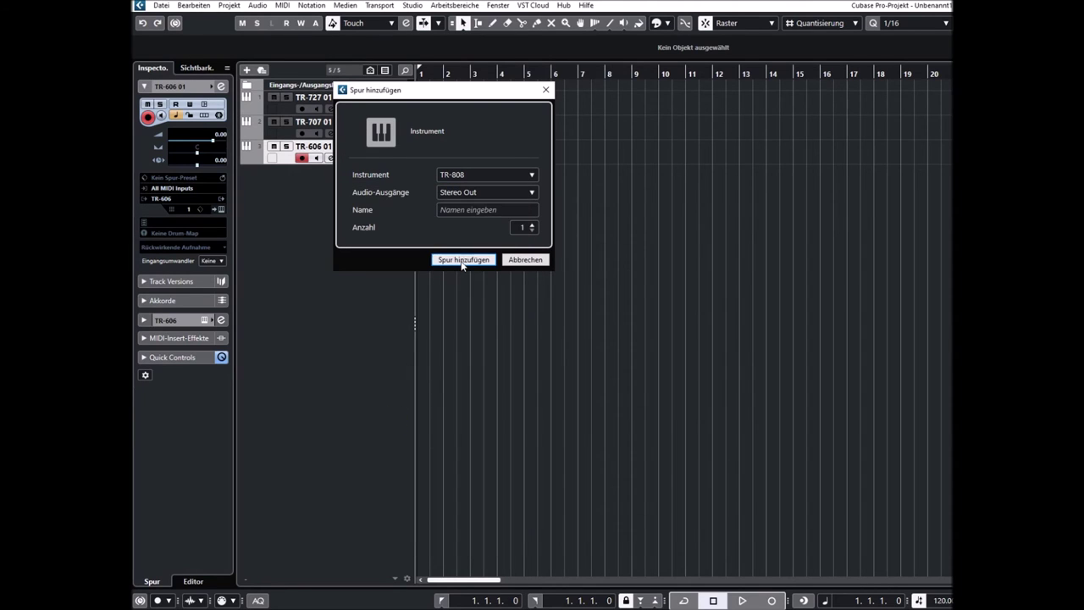
{"action": "left_click", "coordinate": [462, 263]}
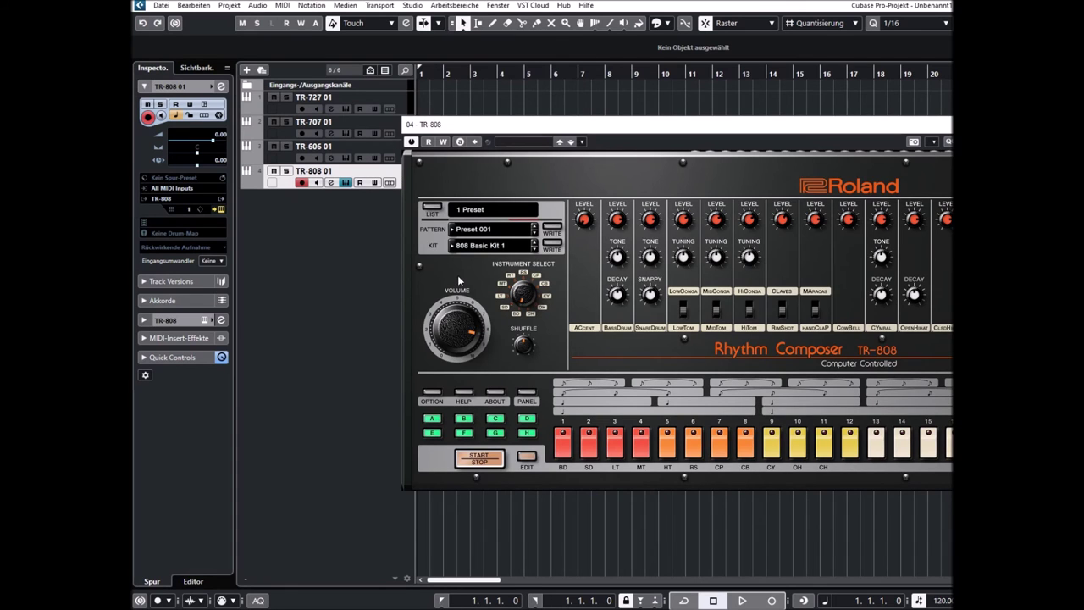
{"action": "left_click_drag", "start_coordinate": [617, 128], "coordinate": [510, 60]}
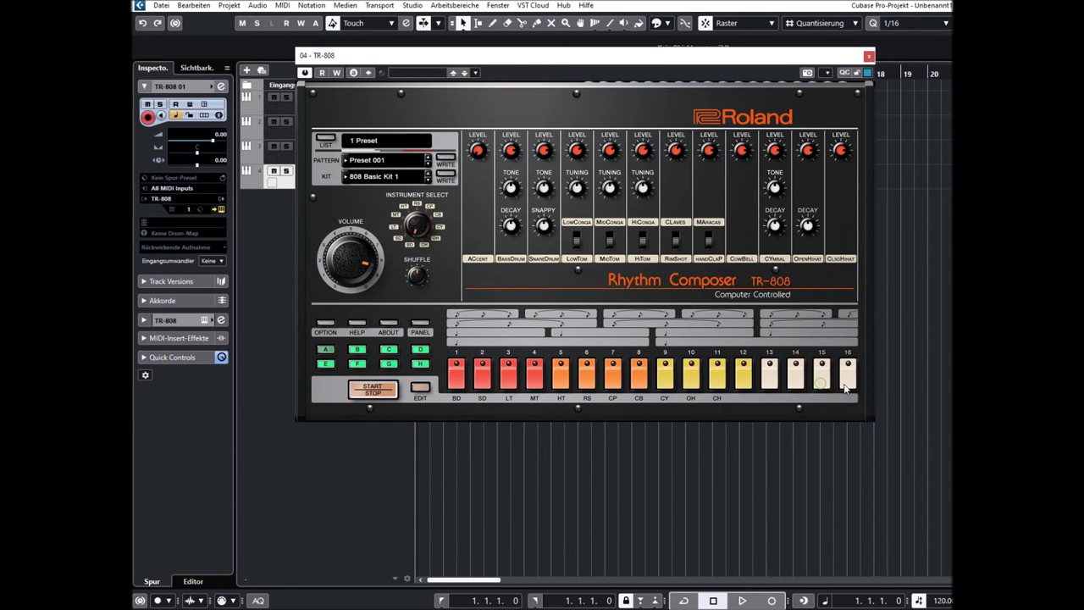
Start the TR-808's Preset 001 pattern, open the step editor and add open hi-hat hits on steps 2 and 15
{"action": "left_click", "coordinate": [378, 391]}
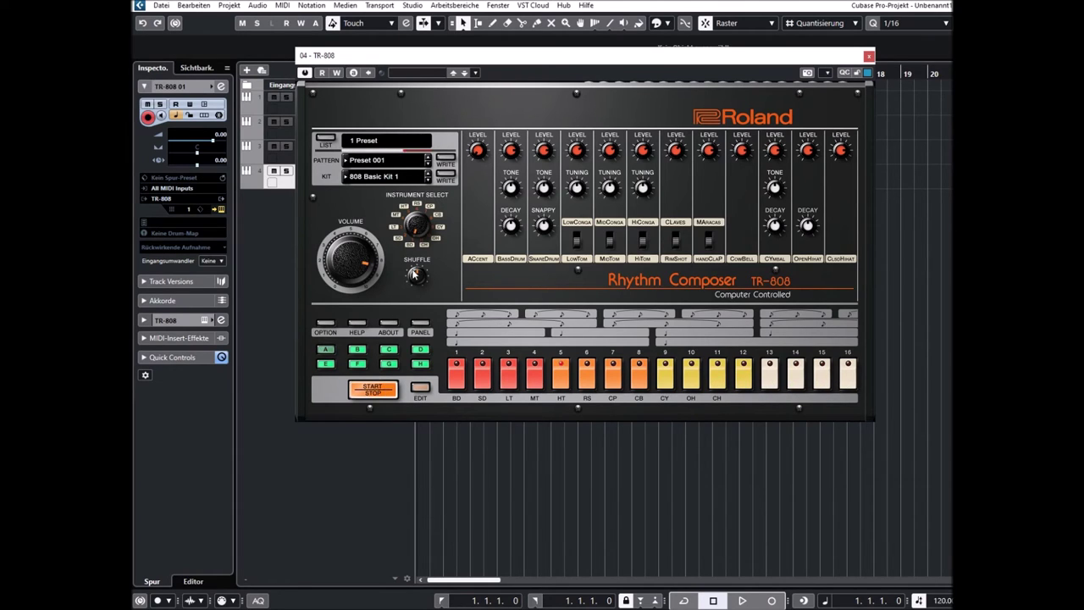
{"action": "left_click", "coordinate": [420, 390]}
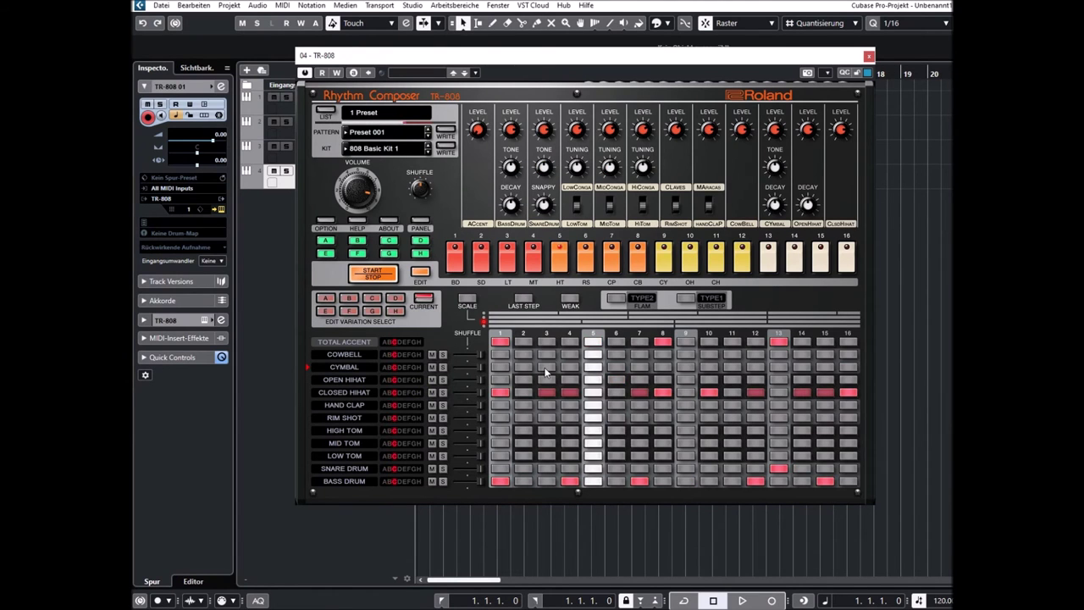
{"action": "left_click", "coordinate": [825, 379]}
{"action": "left_click", "coordinate": [523, 380]}
{"action": "left_click", "coordinate": [637, 367]}
{"action": "left_click", "coordinate": [641, 362]}
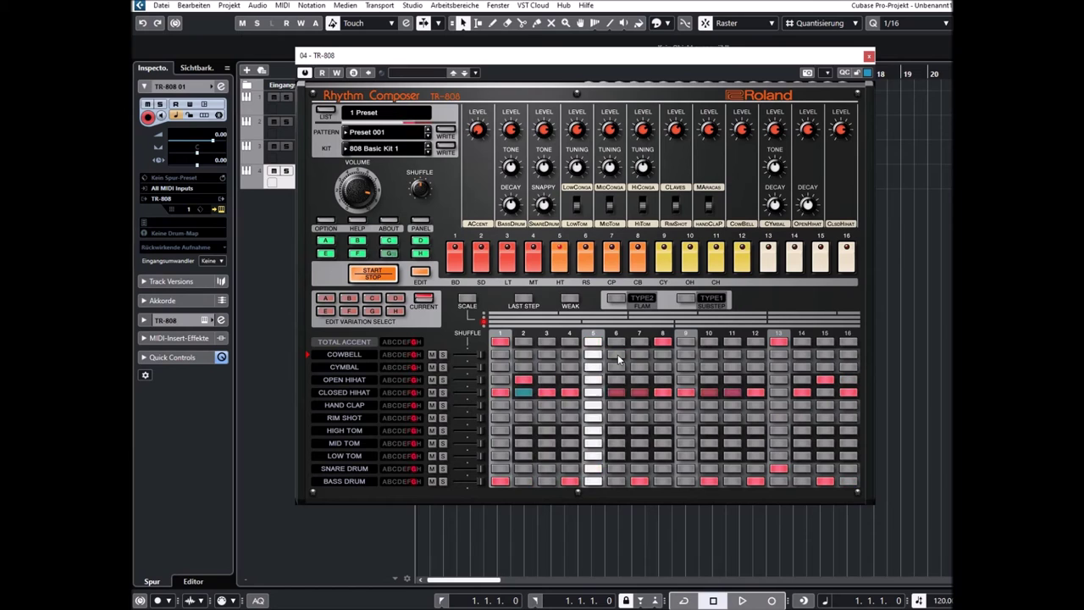
Switch the TR-808 step editor from the current variation to variation A and on to variation B
{"action": "left_click", "coordinate": [328, 300]}
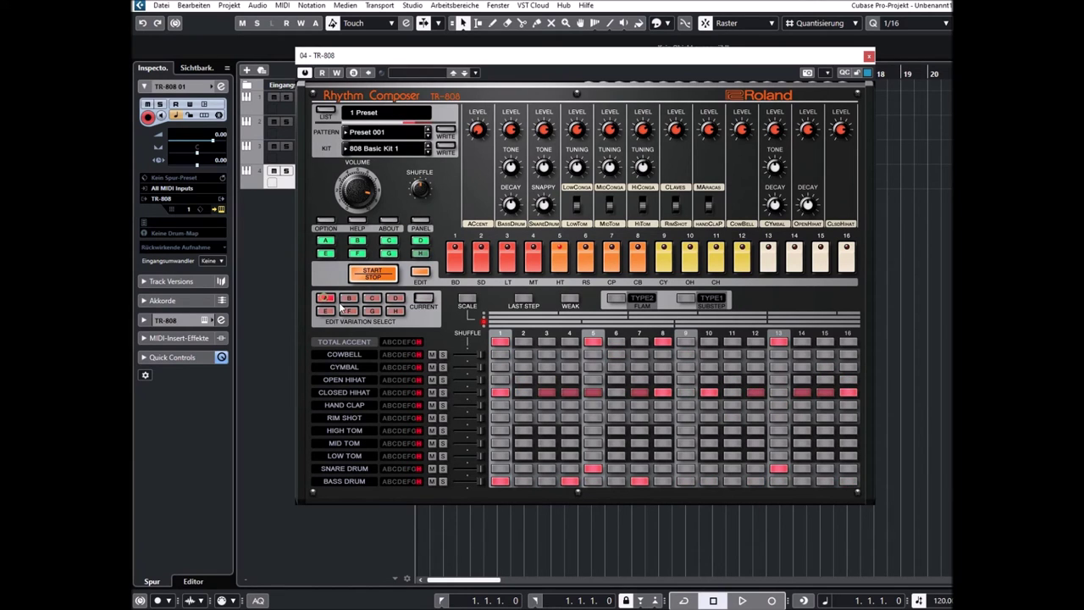
{"action": "left_click", "coordinate": [381, 279]}
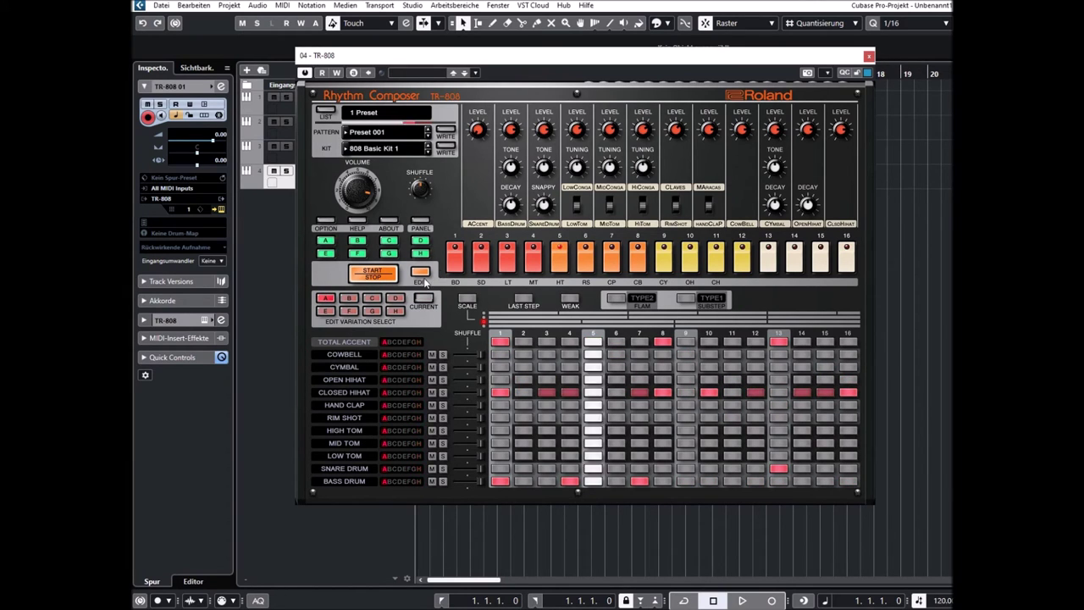
{"action": "left_click", "coordinate": [352, 301]}
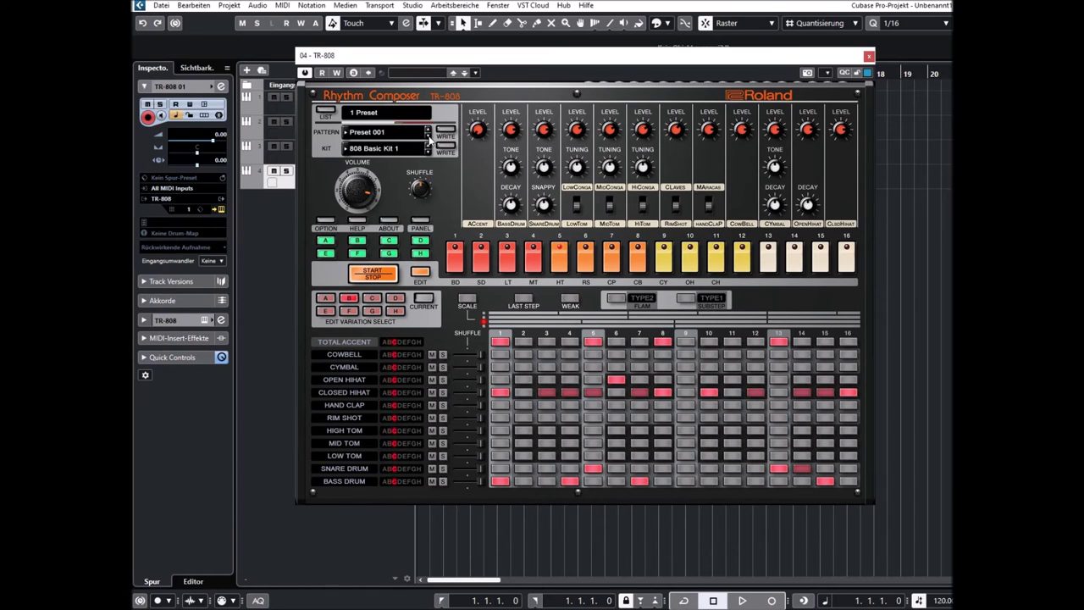
Audition the TR-808 patterns Preset 002, Preset 003, Preset 004 and Preset 006
{"action": "left_click", "coordinate": [429, 138]}
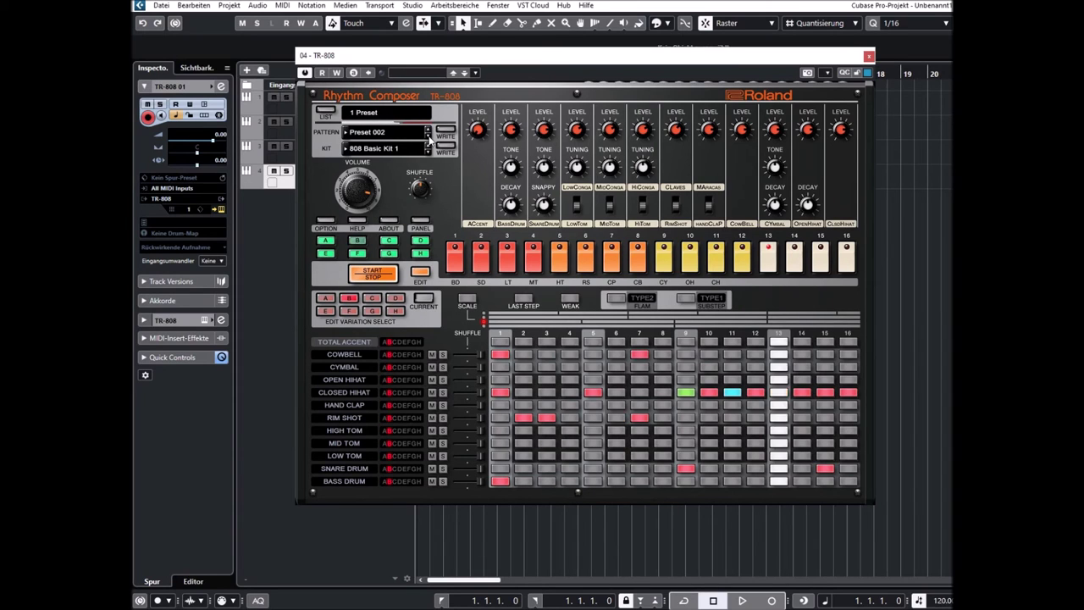
{"action": "left_click", "coordinate": [428, 138]}
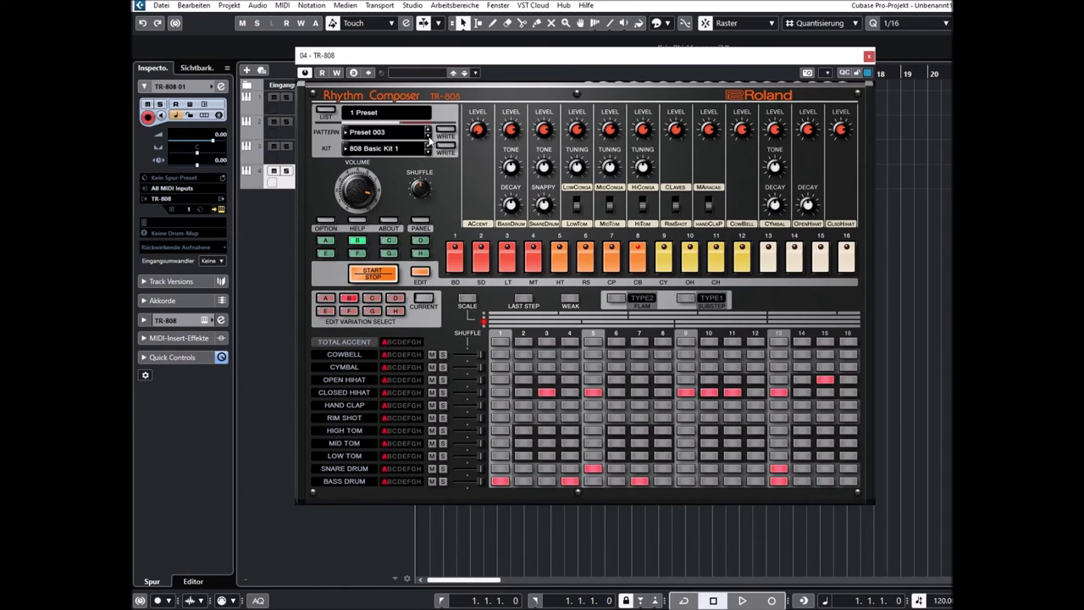
{"action": "left_click", "coordinate": [428, 138]}
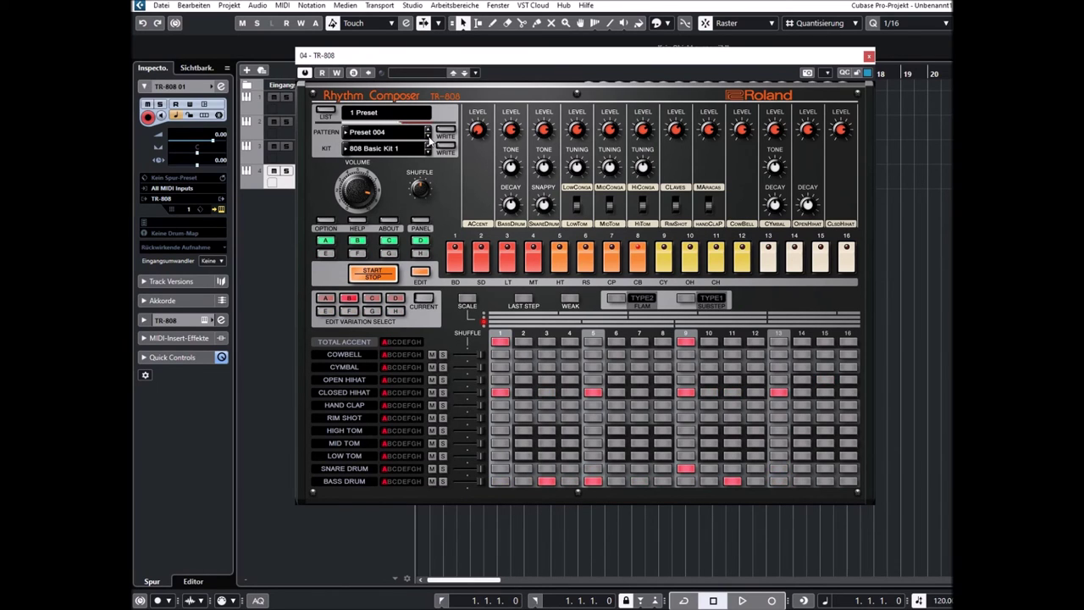
{"action": "left_click", "coordinate": [386, 136]}
{"action": "mouse_move", "coordinate": [385, 147]}
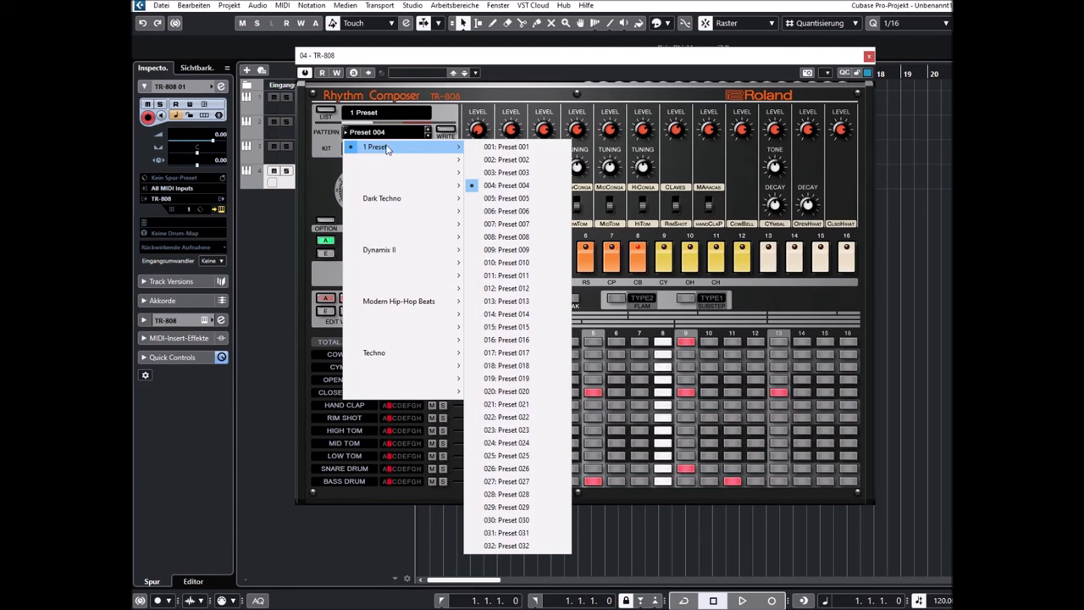
{"action": "left_click", "coordinate": [499, 213]}
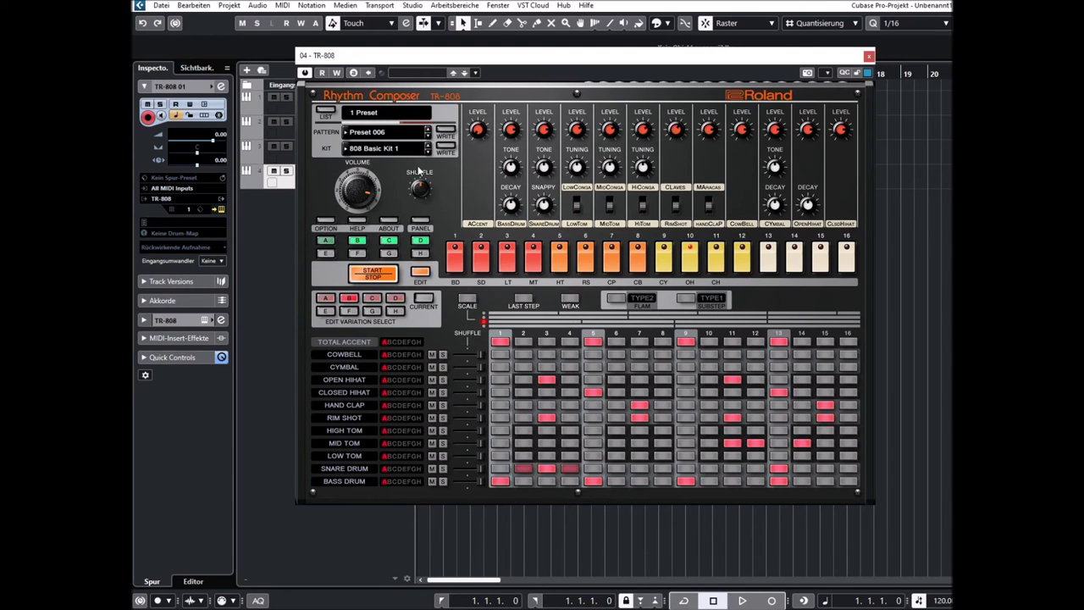
Load MFT 808 01 from the Dark Techno pattern bank and step through the following patterns to MFT 808 04
{"action": "left_click", "coordinate": [379, 138]}
{"action": "mouse_move", "coordinate": [414, 198]}
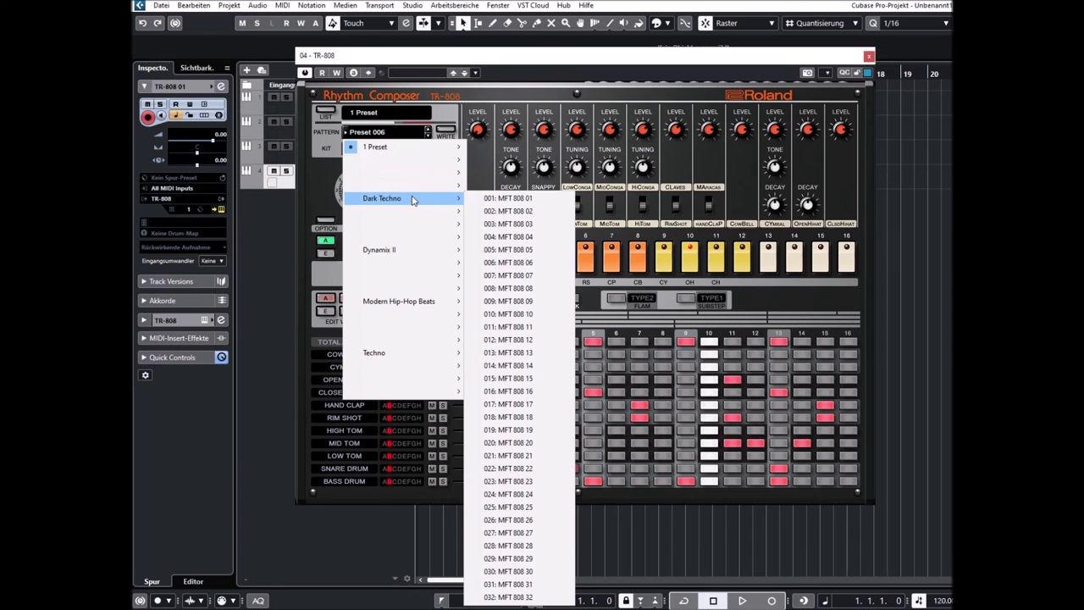
{"action": "left_click", "coordinate": [506, 200]}
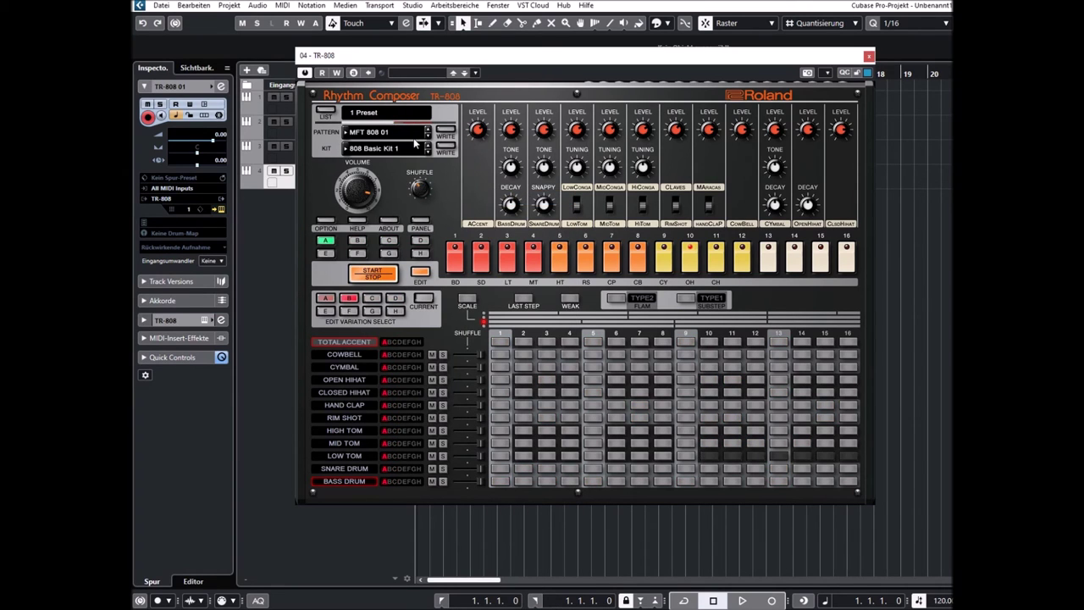
{"action": "left_click", "coordinate": [427, 140]}
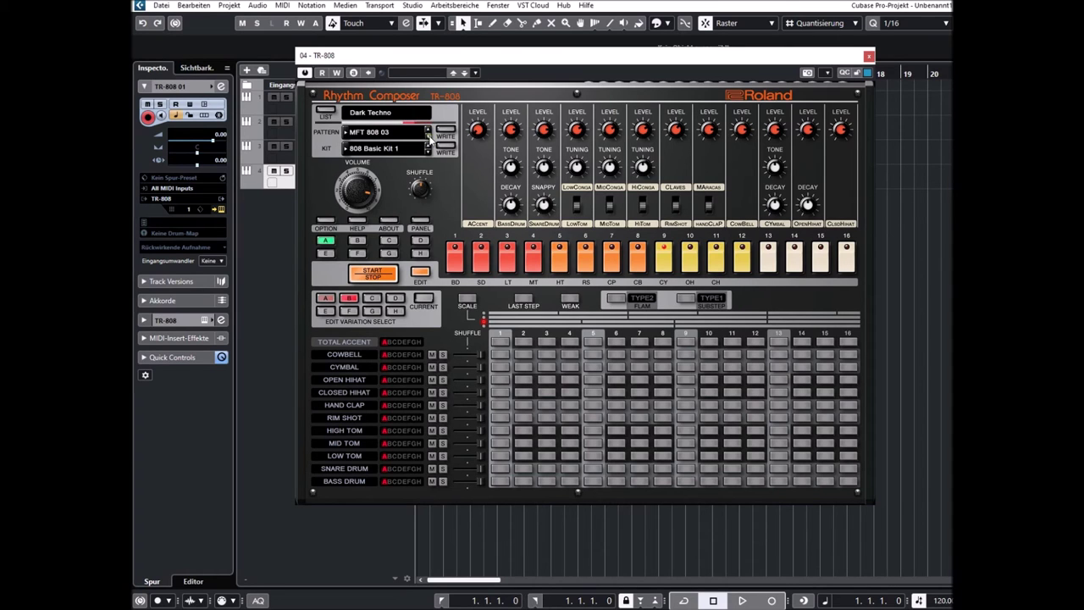
Audition the Dynamix-II P03, P04 and P05 patterns from the Dynamix II bank
{"action": "left_click", "coordinate": [373, 133]}
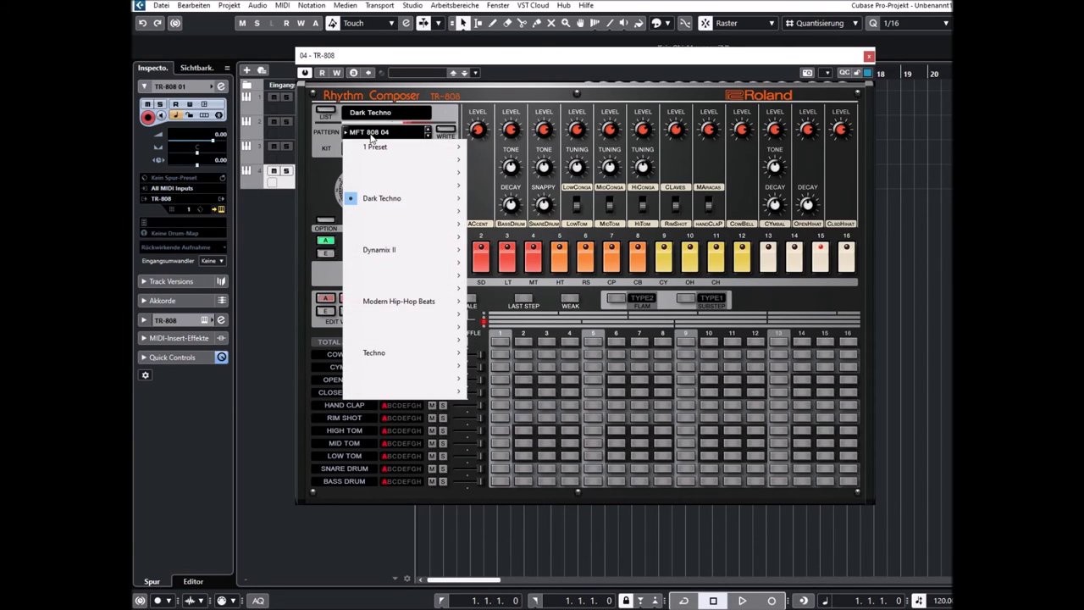
{"action": "mouse_move", "coordinate": [423, 250]}
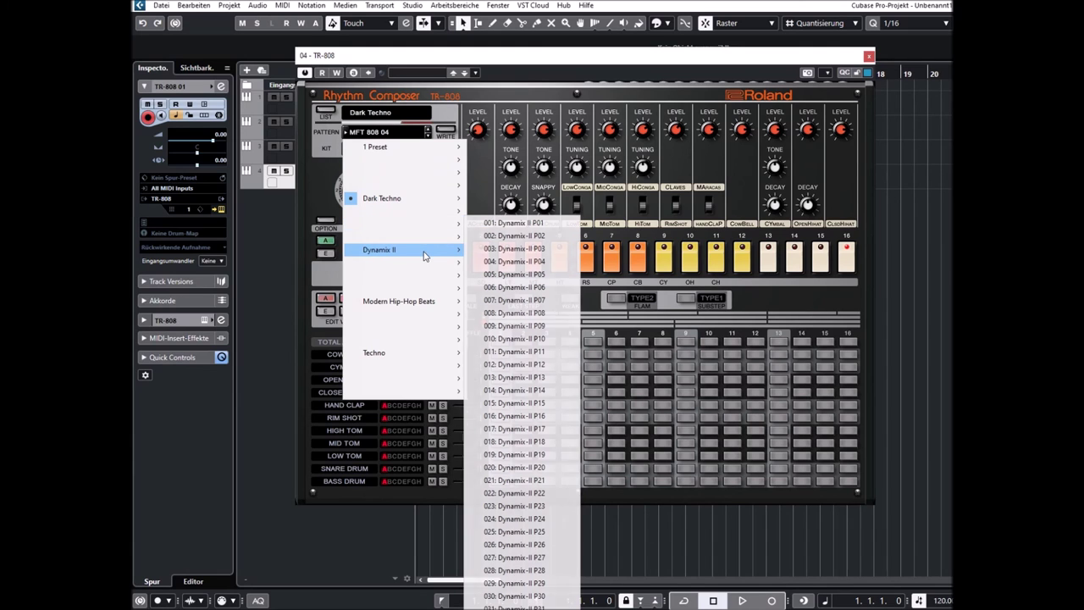
{"action": "left_click", "coordinate": [510, 249]}
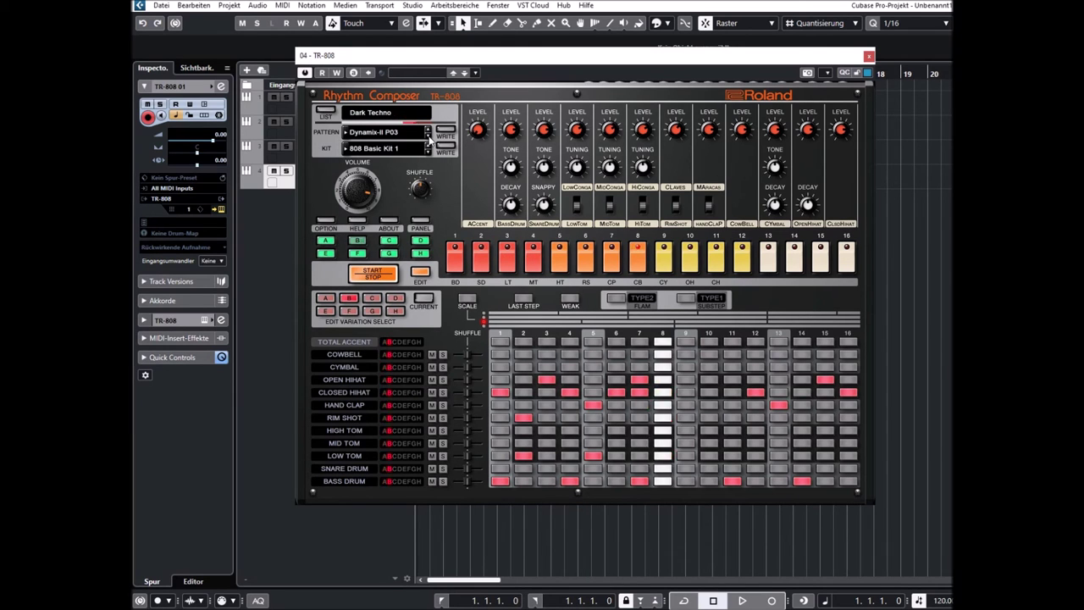
{"action": "left_click", "coordinate": [427, 136]}
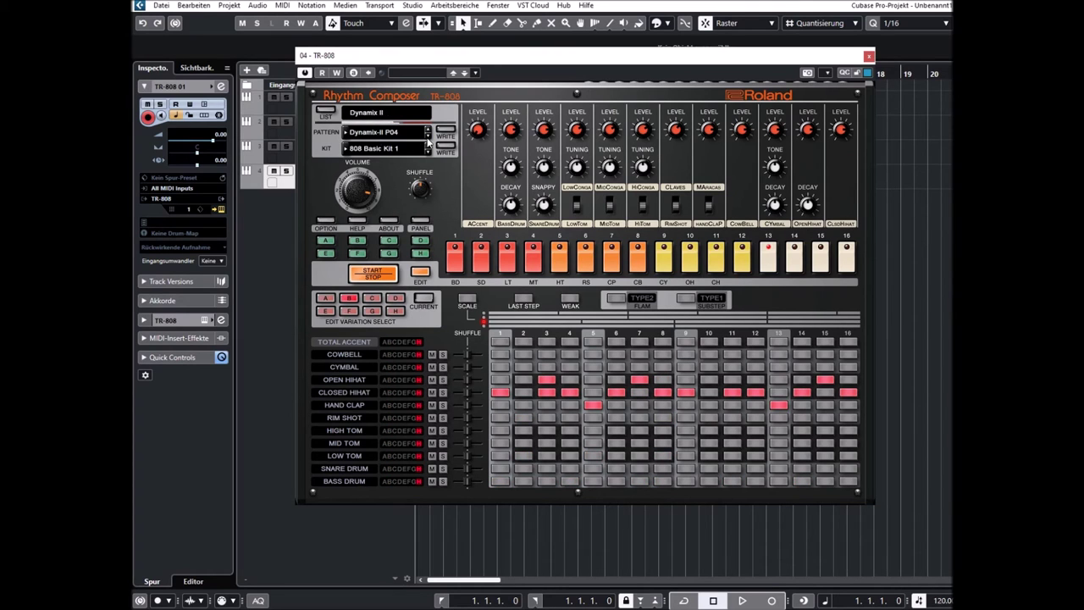
{"action": "left_click", "coordinate": [428, 136]}
Load Preset 014 from the 1 Preset pattern bank in the TR-808 and advance to Preset 015
{"action": "left_click", "coordinate": [422, 138]}
{"action": "mouse_move", "coordinate": [416, 148]}
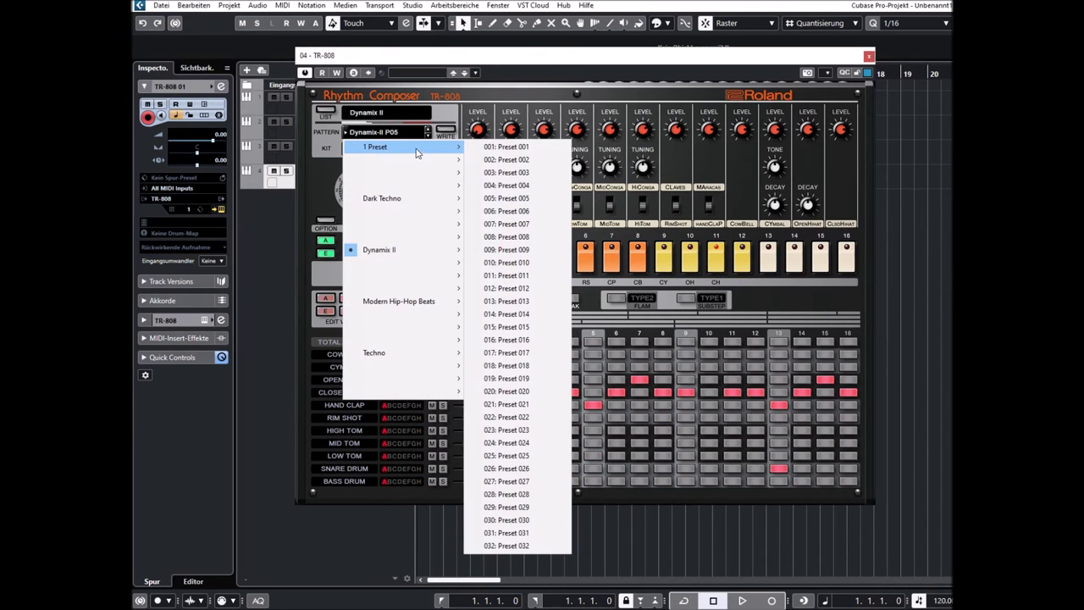
{"action": "left_click", "coordinate": [510, 315]}
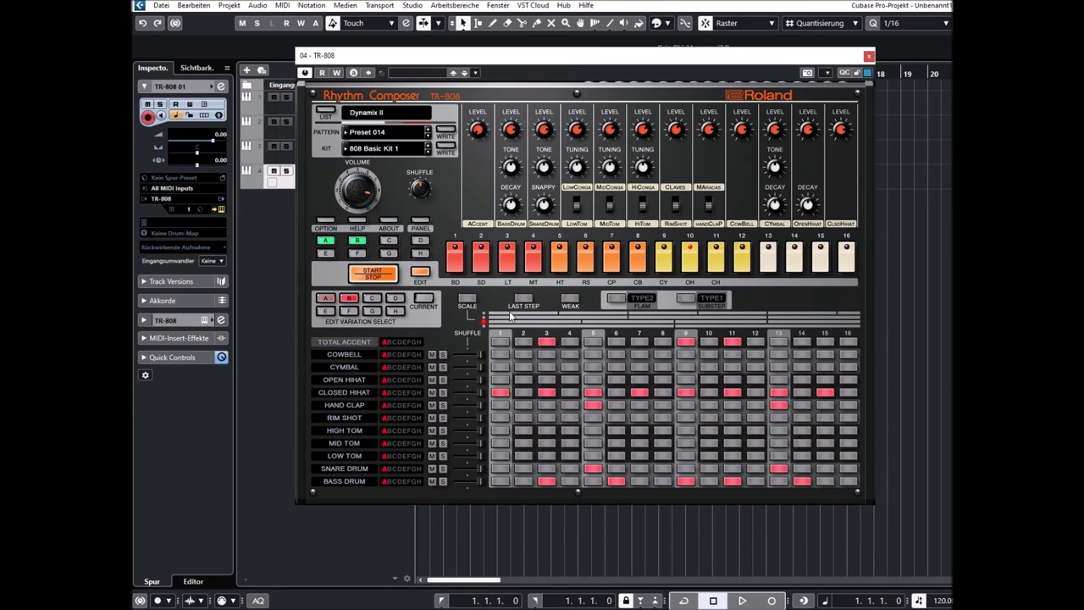
{"action": "left_click", "coordinate": [427, 138]}
Load the 808 Drive Kit 1 kit and audition it while advancing through patterns Preset 016 and Preset 017
{"action": "left_click", "coordinate": [375, 148]}
{"action": "mouse_move", "coordinate": [387, 172]}
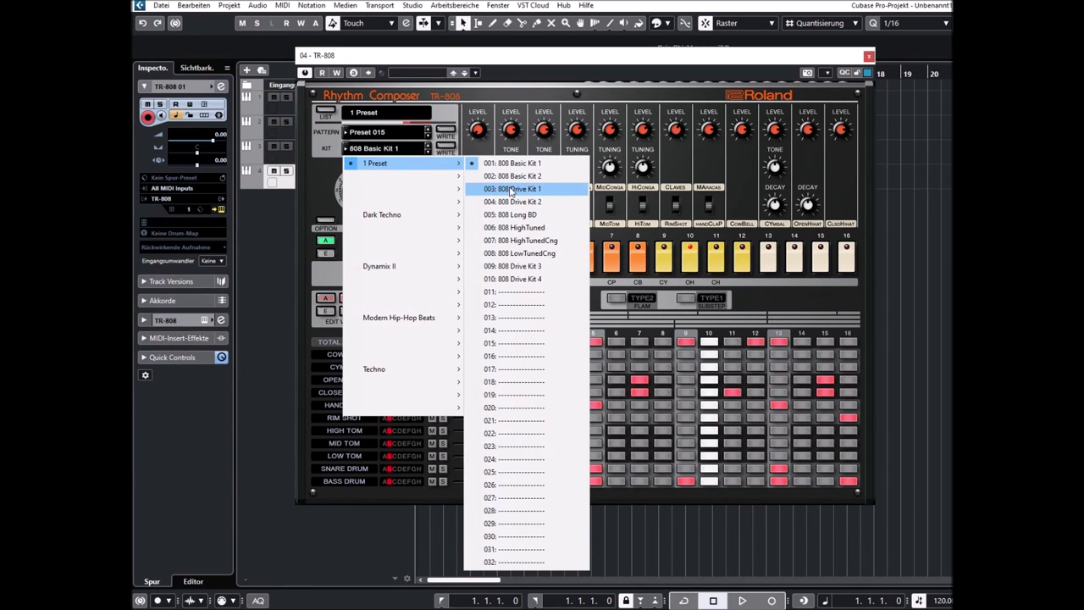
{"action": "left_click", "coordinate": [523, 189]}
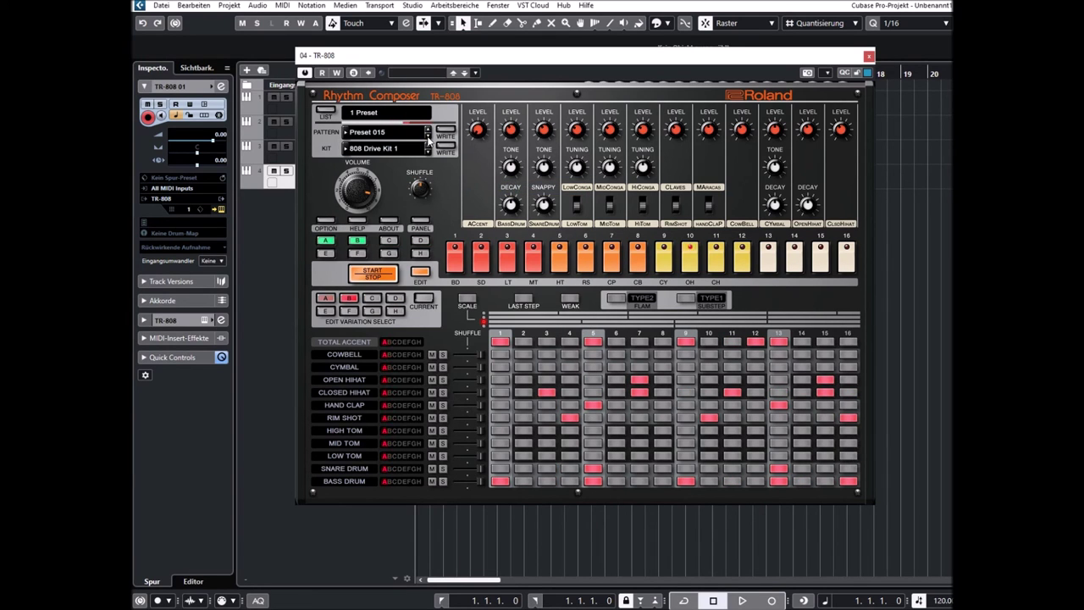
{"action": "left_click", "coordinate": [427, 137]}
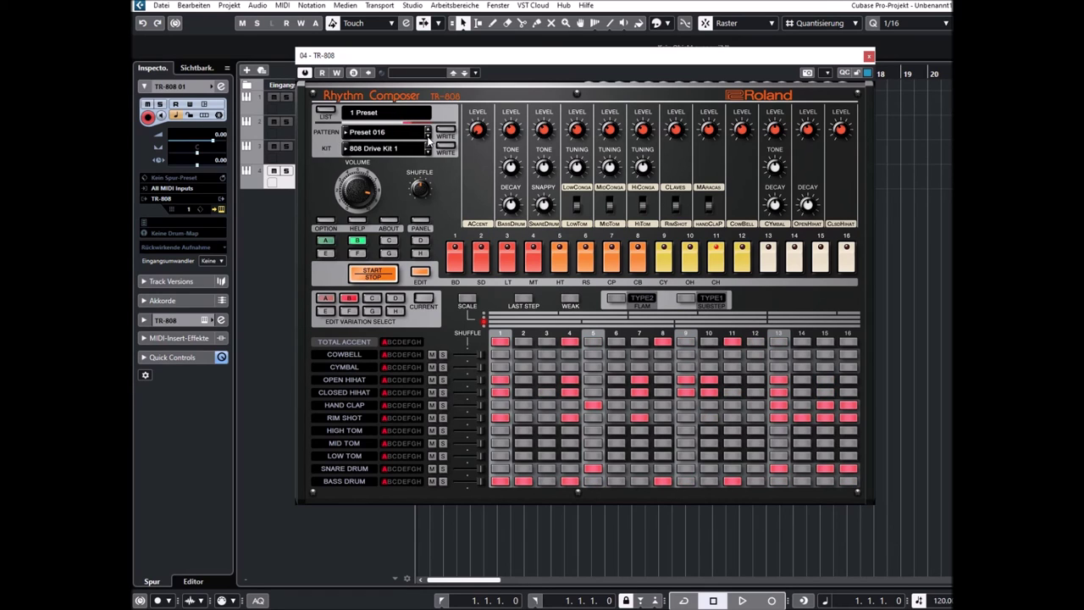
{"action": "left_click", "coordinate": [428, 139]}
Stop the TR-808 playback and close its step editor and plug-in window
{"action": "left_click", "coordinate": [369, 271]}
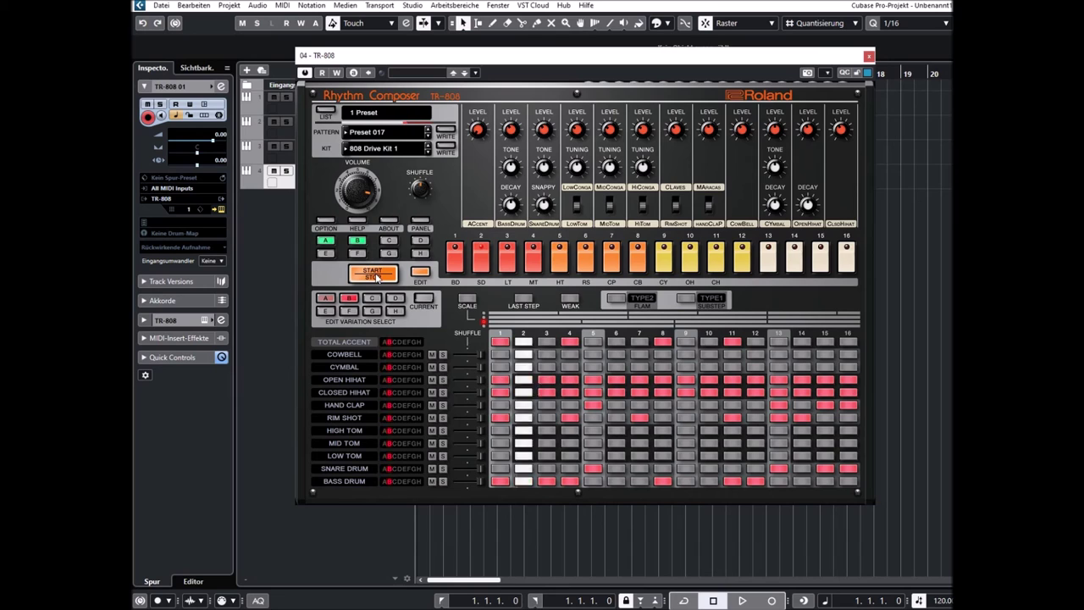
{"action": "left_click", "coordinate": [375, 276]}
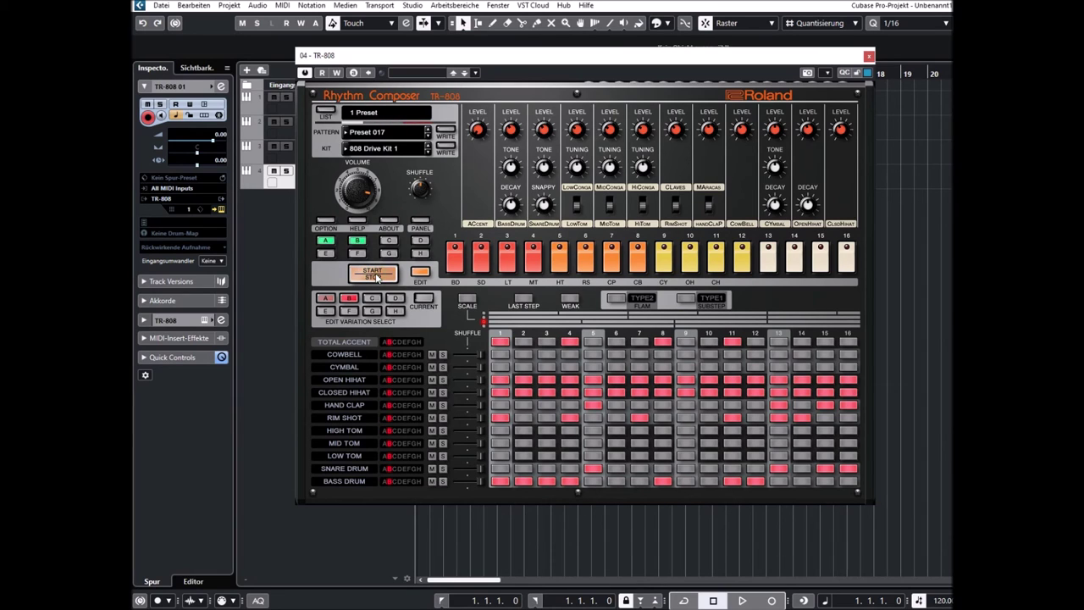
{"action": "left_click", "coordinate": [420, 273]}
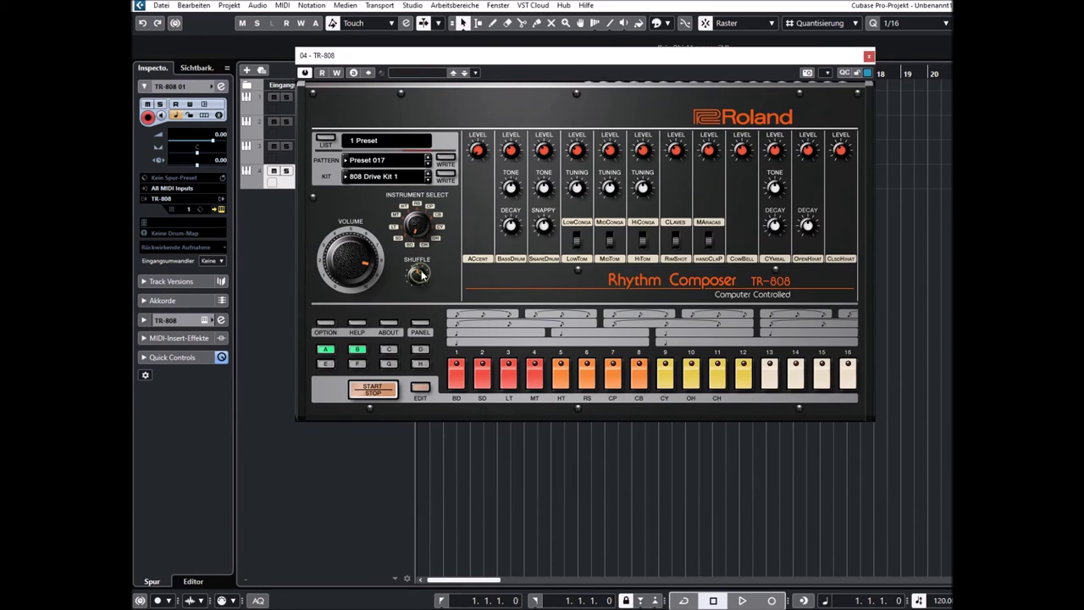
{"action": "left_click", "coordinate": [869, 56]}
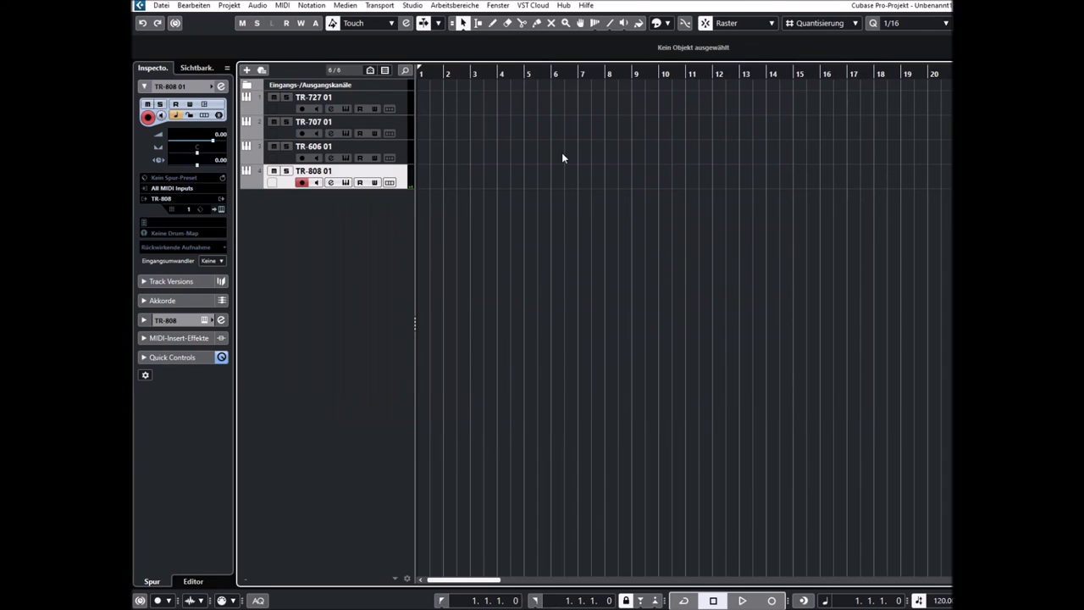
Add an instrument track with the TR-909 and move its plug-in window slightly higher
{"action": "right_click", "coordinate": [330, 212]}
{"action": "left_click", "coordinate": [368, 227]}
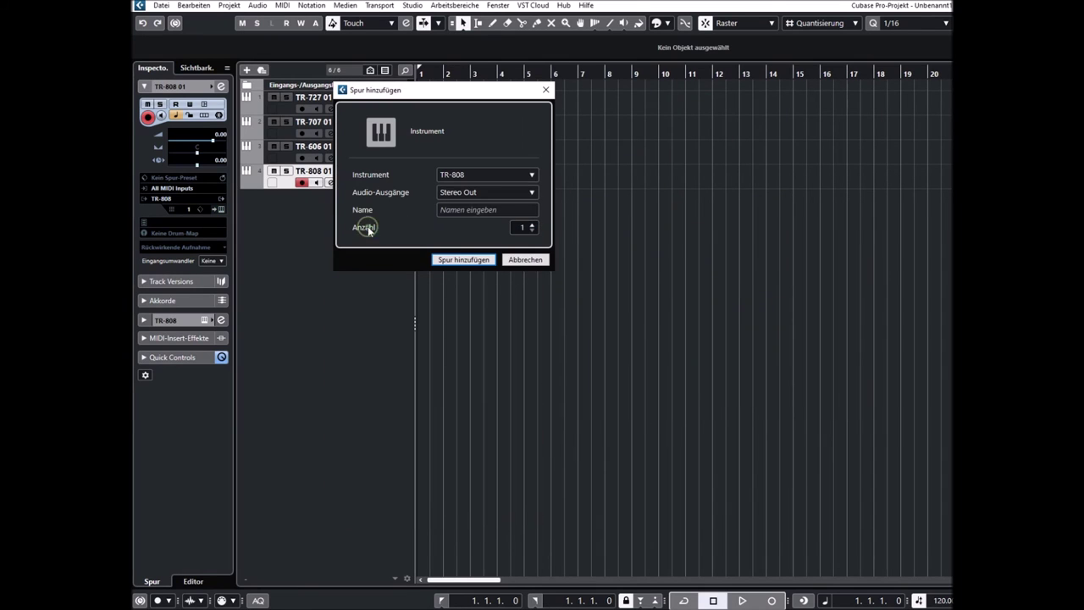
{"action": "left_click", "coordinate": [453, 177]}
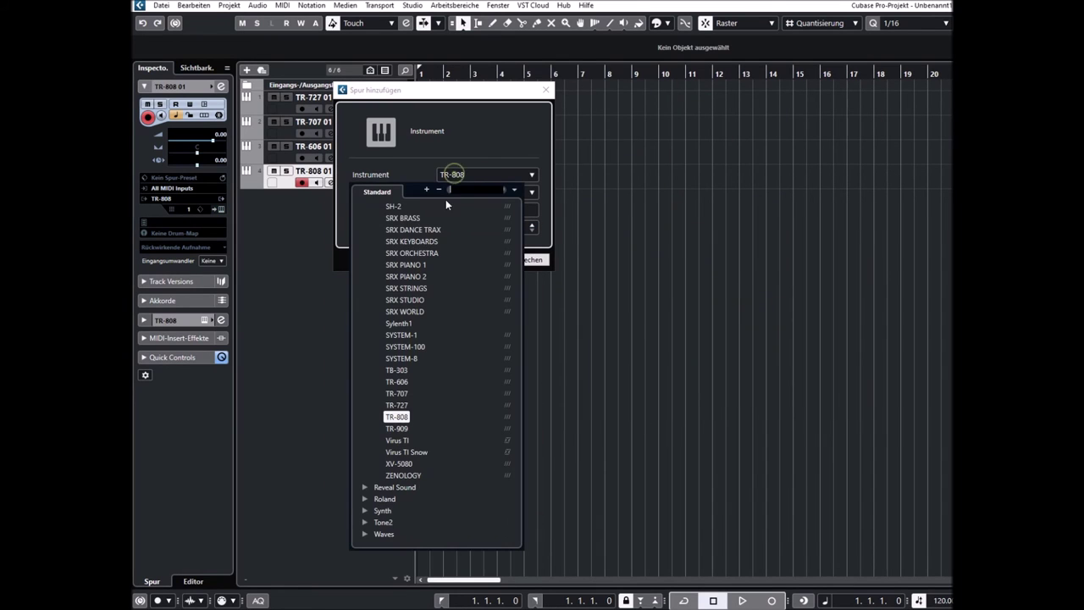
{"action": "left_click", "coordinate": [396, 429]}
{"action": "left_click", "coordinate": [464, 260]}
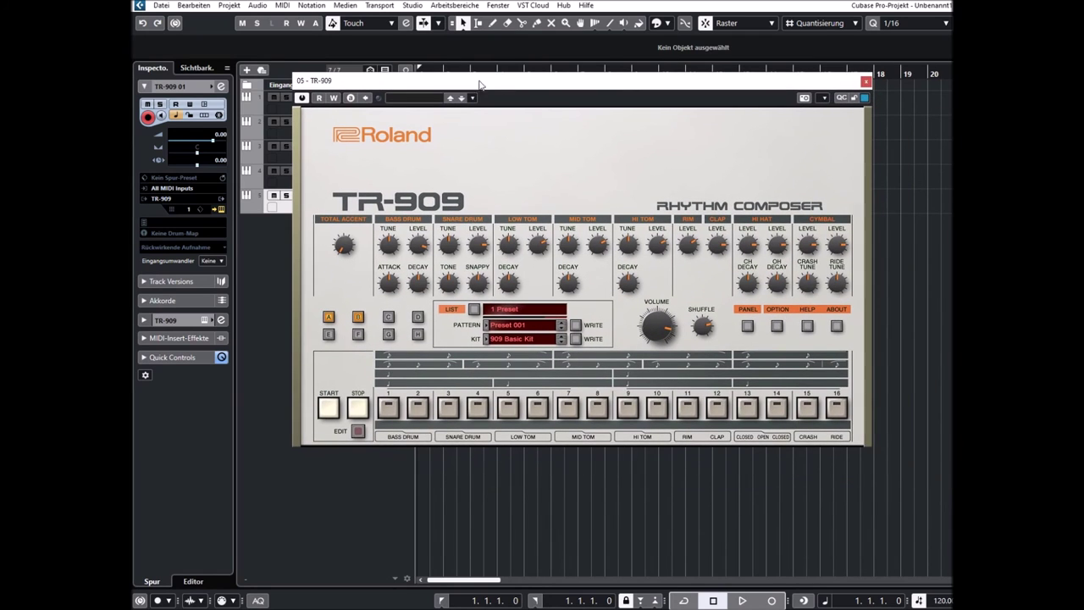
{"action": "left_click_drag", "start_coordinate": [478, 85], "coordinate": [484, 63]}
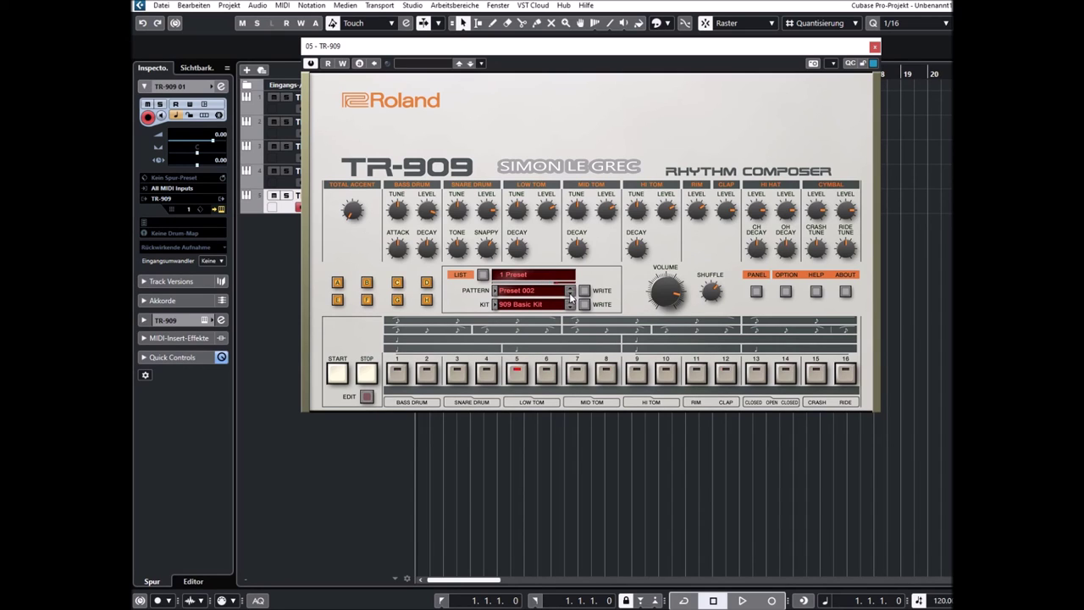
Show the TR-909 step editor and advance the pattern to Preset 005
{"action": "left_click_drag", "start_coordinate": [410, 246], "coordinate": [412, 268]}
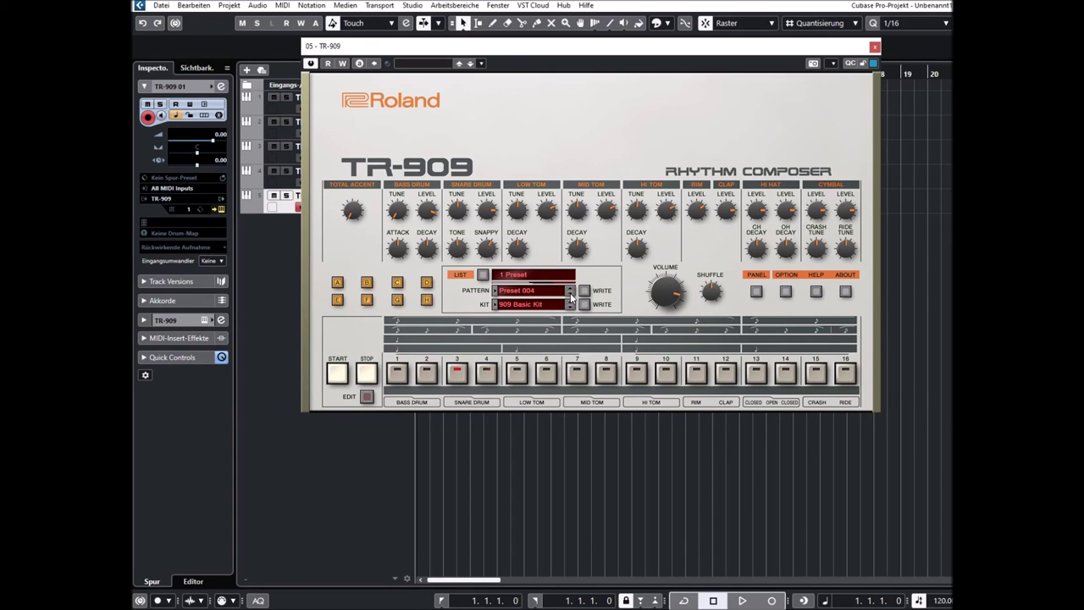
{"action": "left_click", "coordinate": [366, 396]}
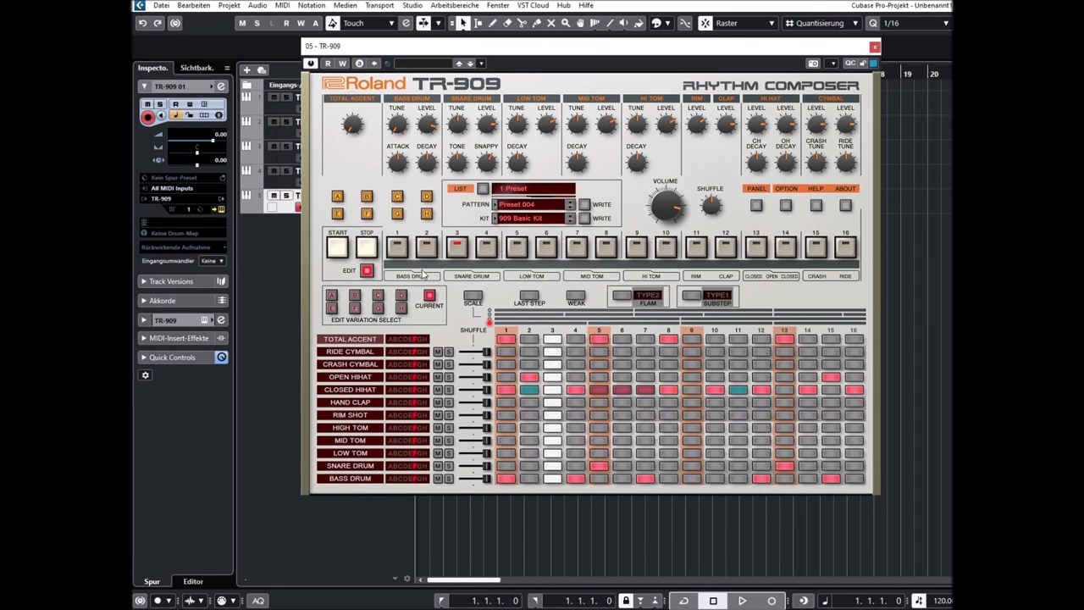
{"action": "left_click", "coordinate": [570, 206]}
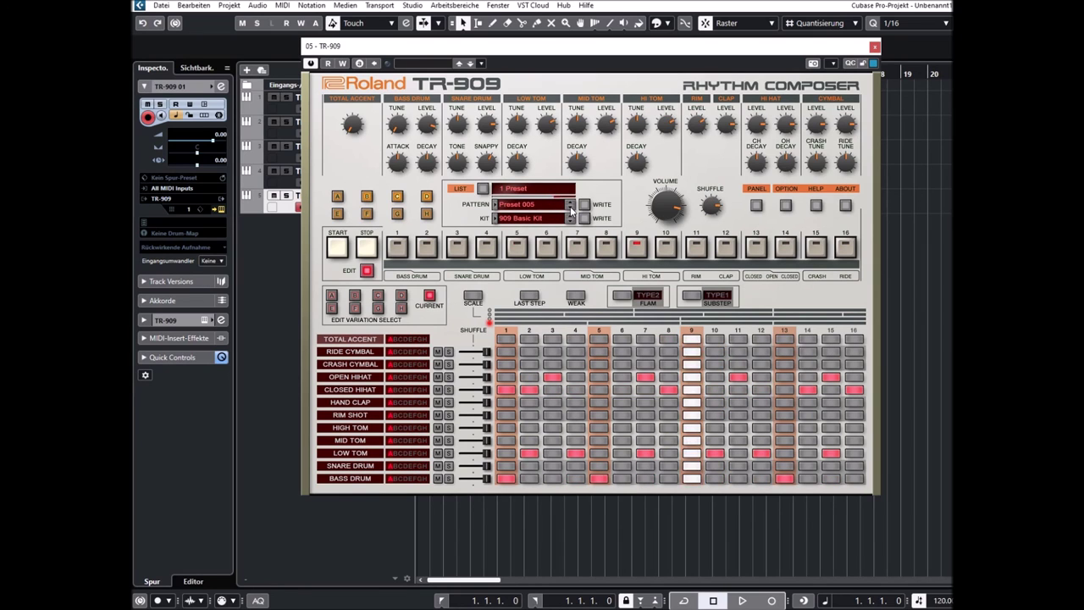
Enter high tom hits across steps 7 to 14 of pattern Preset 005
{"action": "left_click", "coordinate": [644, 428]}
{"action": "left_click", "coordinate": [715, 428]}
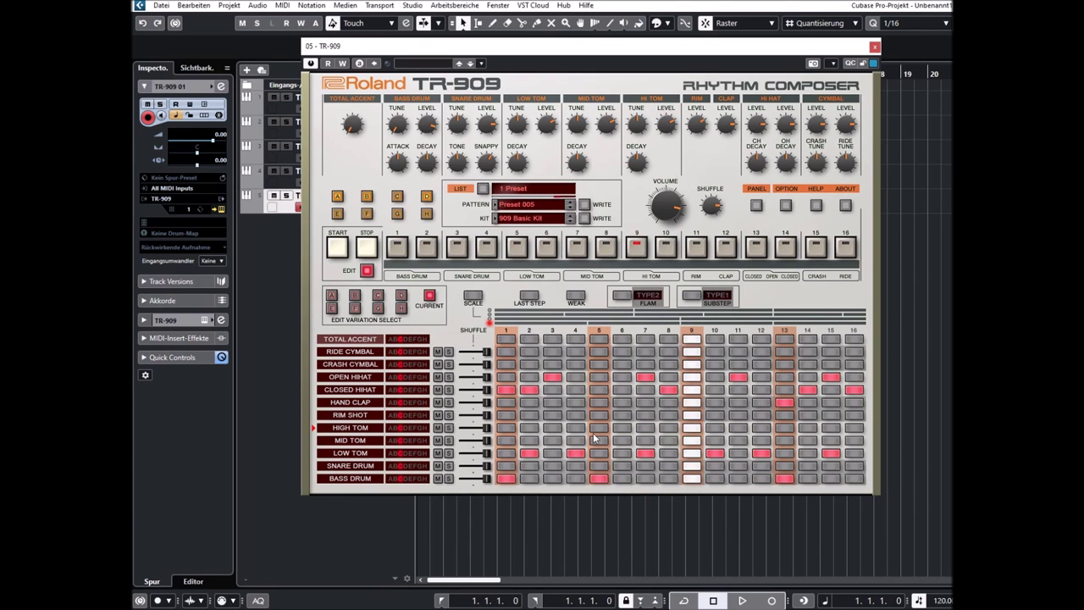
{"action": "left_click_drag", "start_coordinate": [825, 429], "coordinate": [646, 438]}
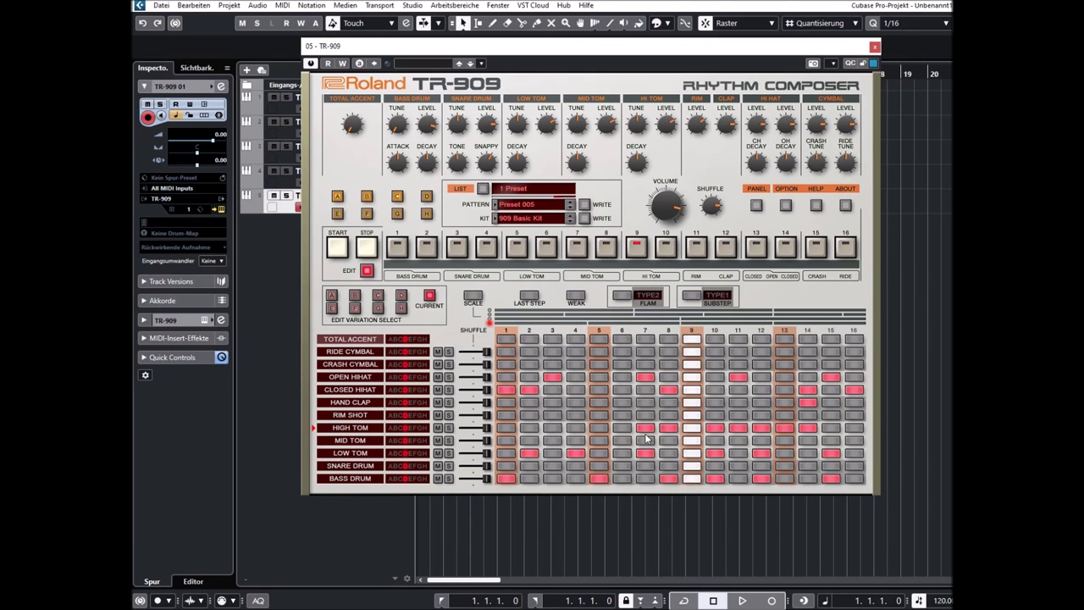
Audition the TR-909 patterns Preset 006, Preset 007 and Preset 008, and look through the available kit banks
{"action": "left_click", "coordinate": [570, 209]}
{"action": "left_click", "coordinate": [570, 209]}
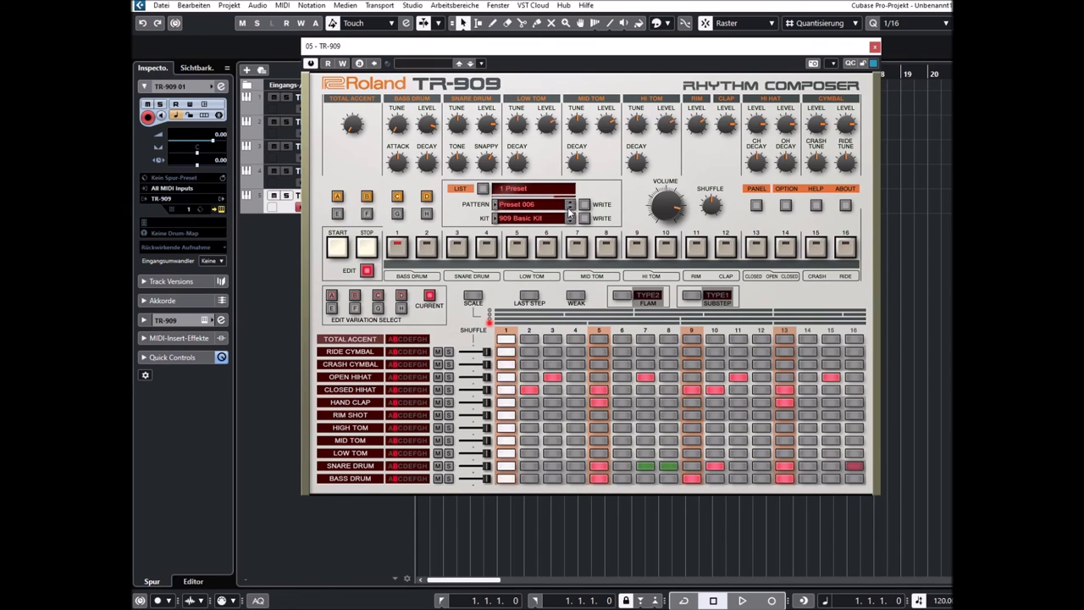
{"action": "left_click", "coordinate": [535, 219]}
{"action": "mouse_move", "coordinate": [536, 234]}
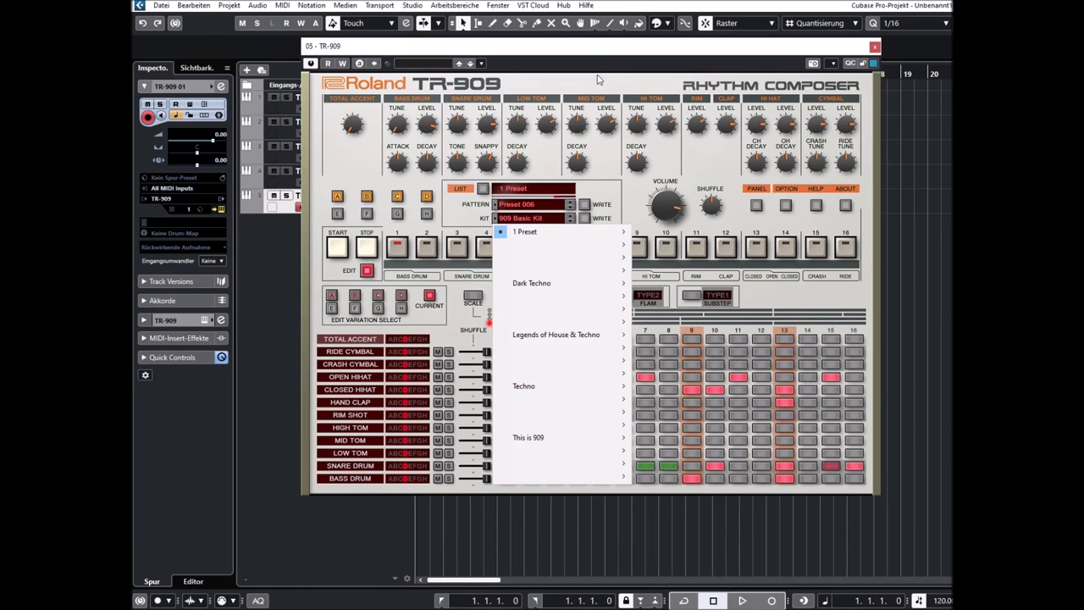
{"action": "left_click", "coordinate": [570, 214]}
{"action": "left_click", "coordinate": [570, 210]}
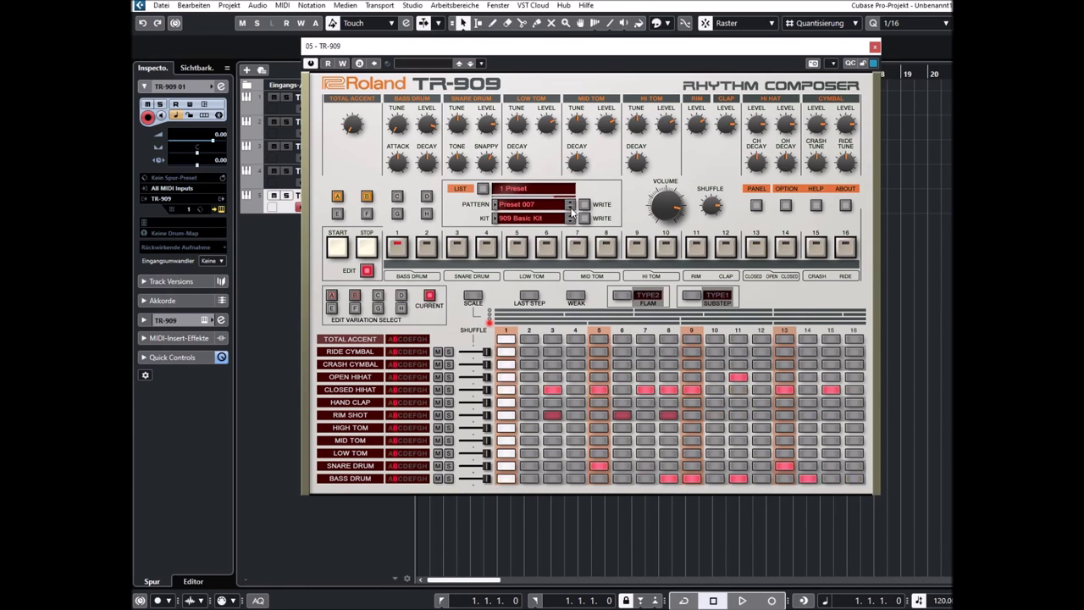
{"action": "left_click", "coordinate": [571, 211]}
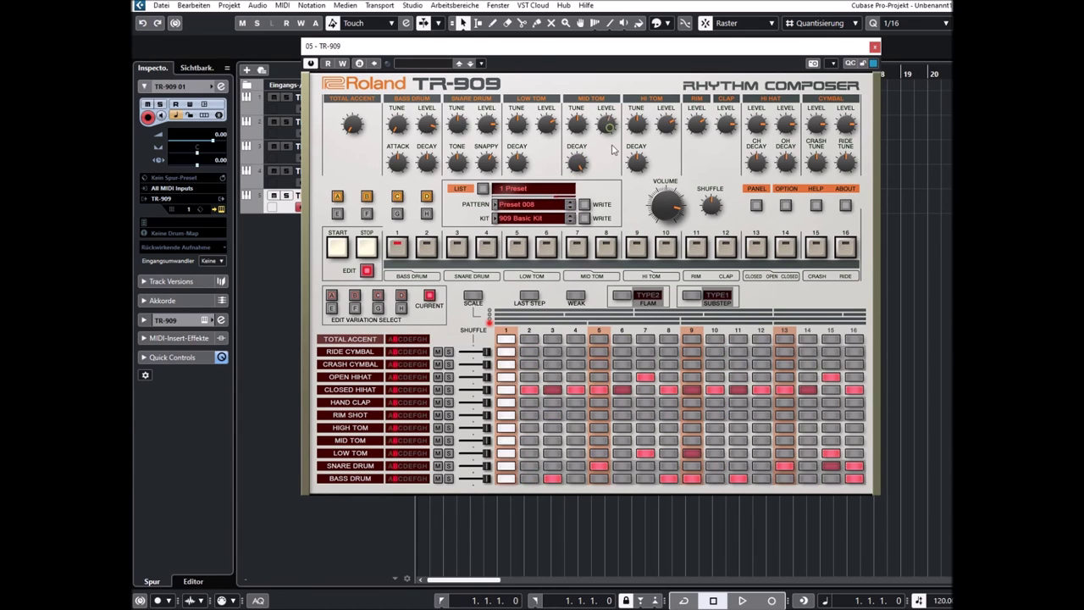
Adjust the mid tom, high tom and closed hi-hat decays, and set the rim level to 36
{"action": "mouse_move", "coordinate": [608, 126]}
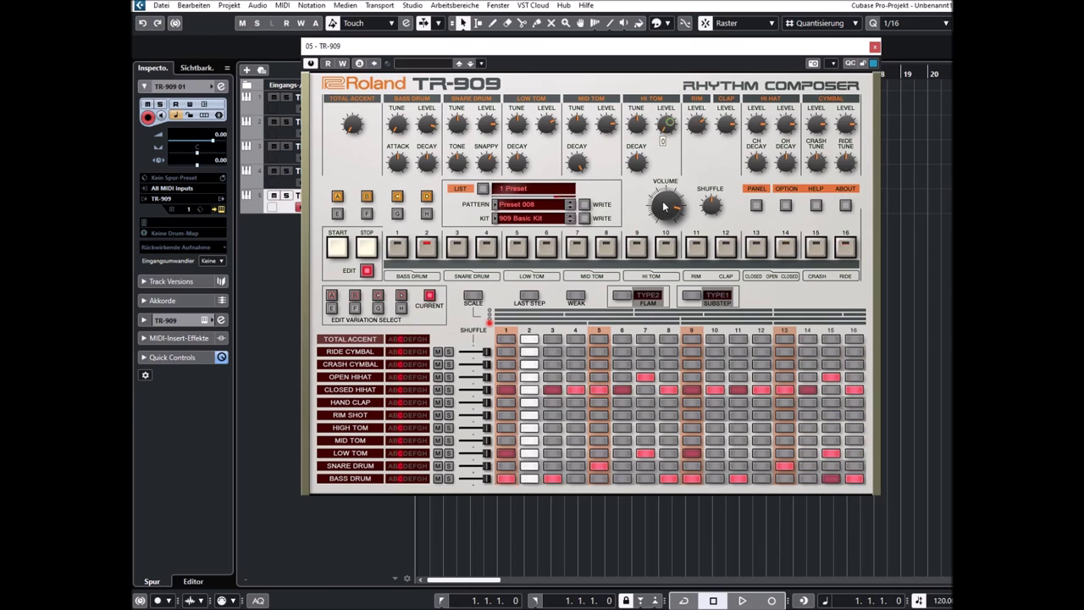
{"action": "mouse_move", "coordinate": [648, 146]}
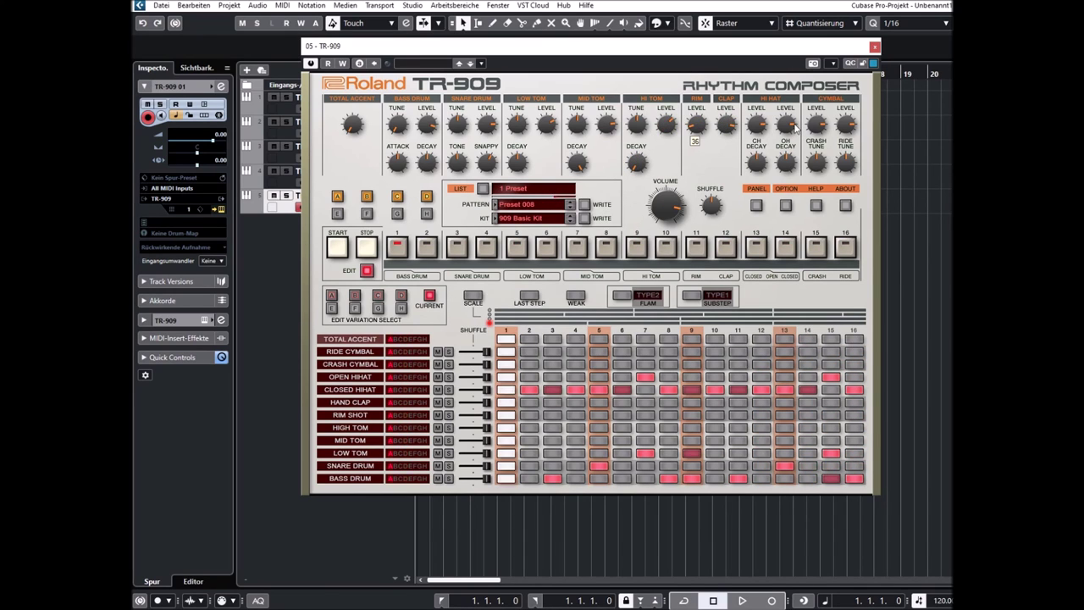
{"action": "left_click_drag", "start_coordinate": [758, 159], "coordinate": [765, 108]}
Audition the patterns Preset 009 and Preset 010, then hide the TR-909 step editor
{"action": "left_click", "coordinate": [570, 208]}
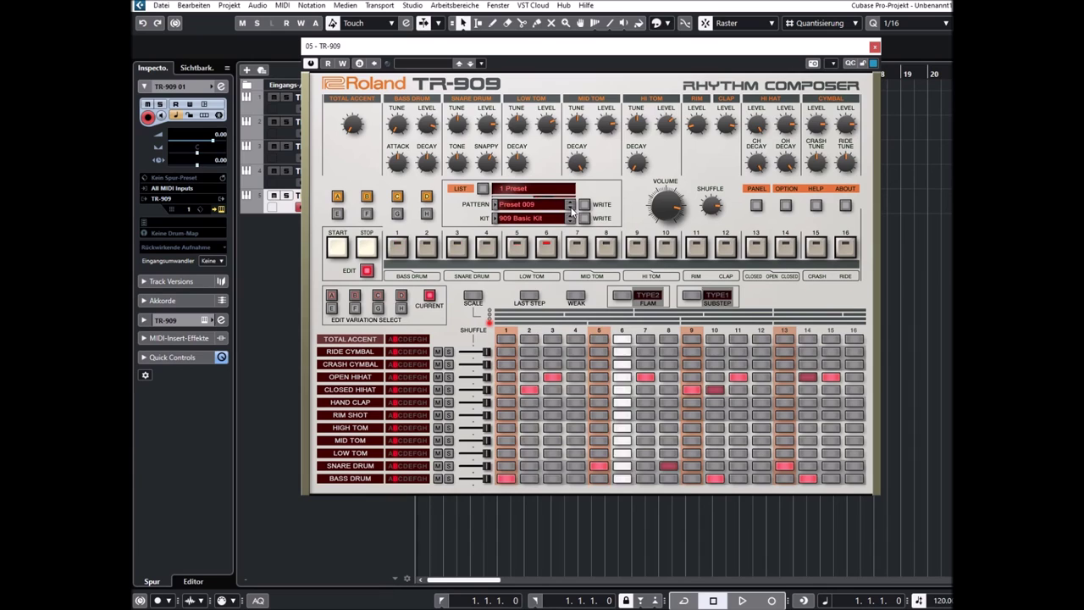
{"action": "left_click", "coordinate": [569, 208]}
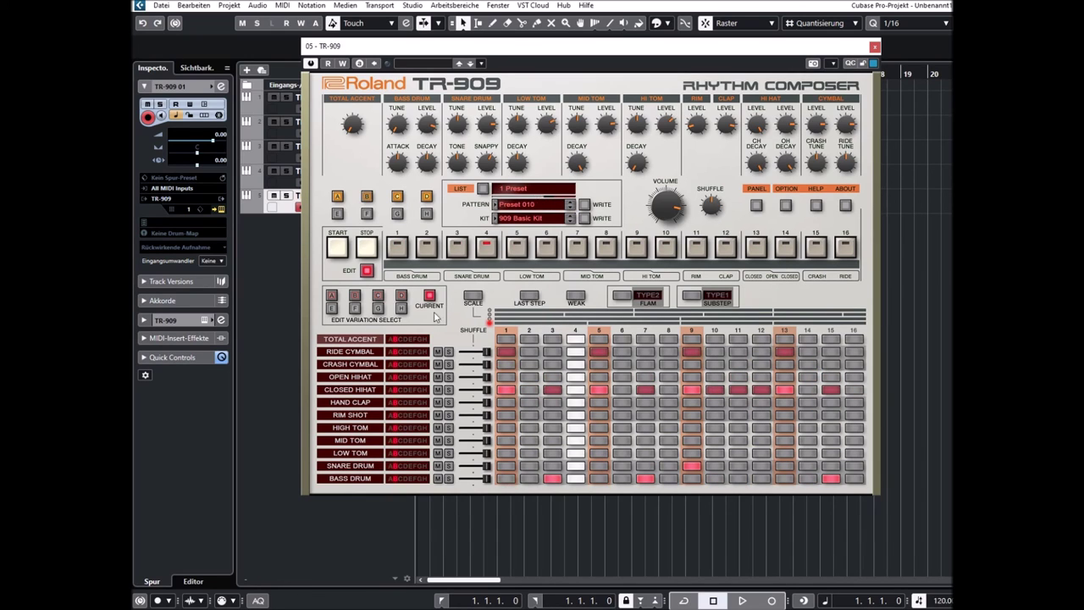
{"action": "left_click", "coordinate": [366, 270]}
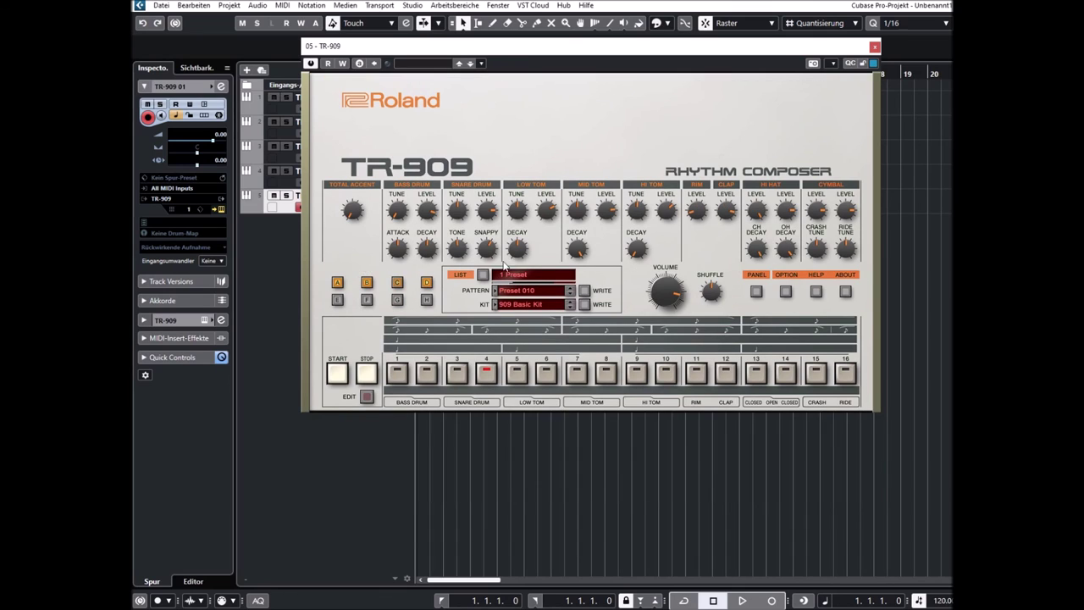